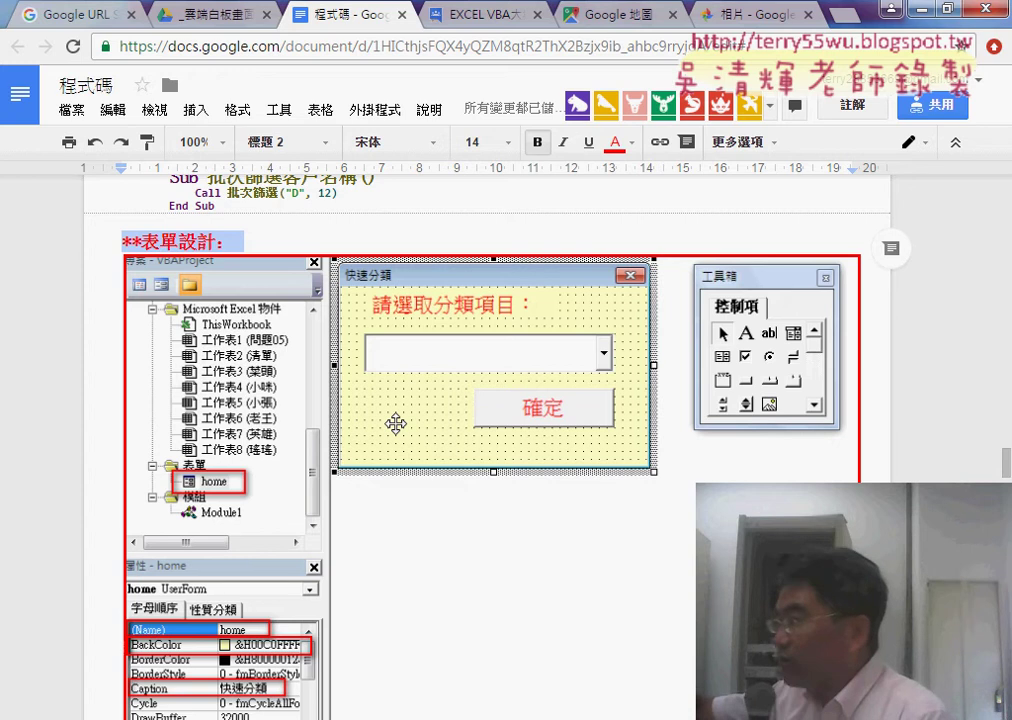
Rename the new form to home in the Properties window.
key(alt+Tab)
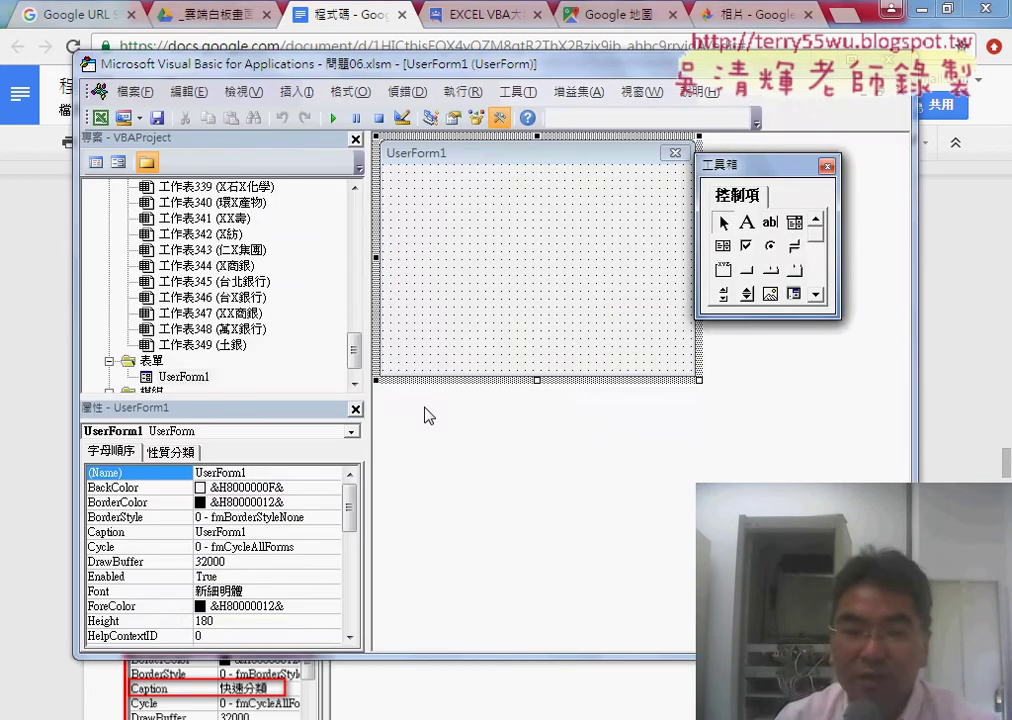
drag(276, 399, 276, 432)
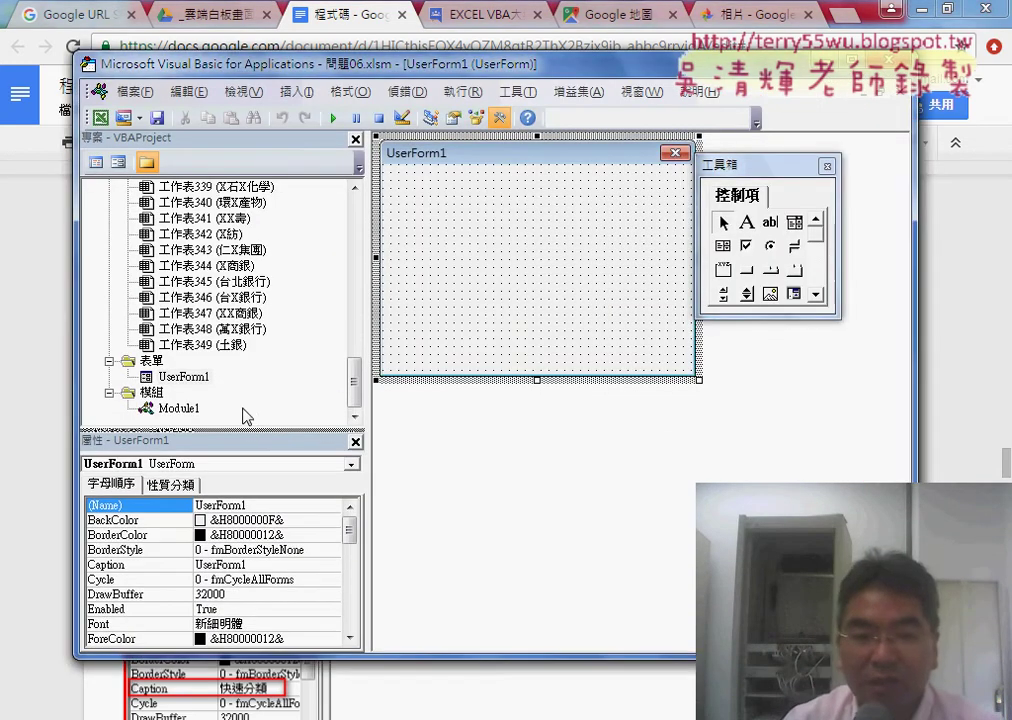
click(183, 376)
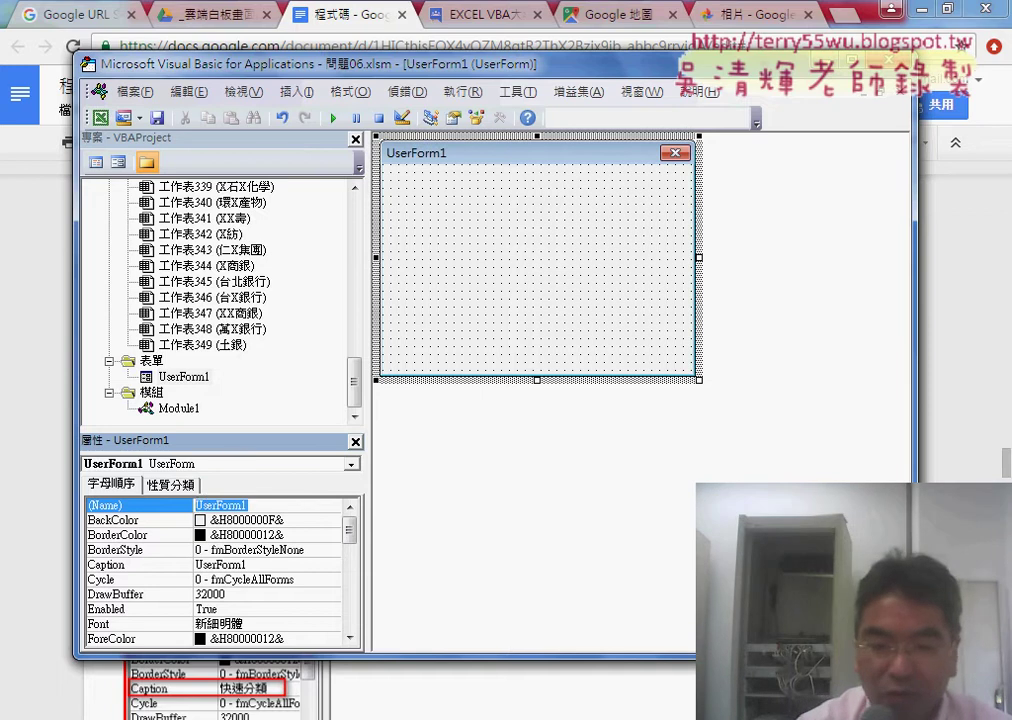
text(home)
key(Return)
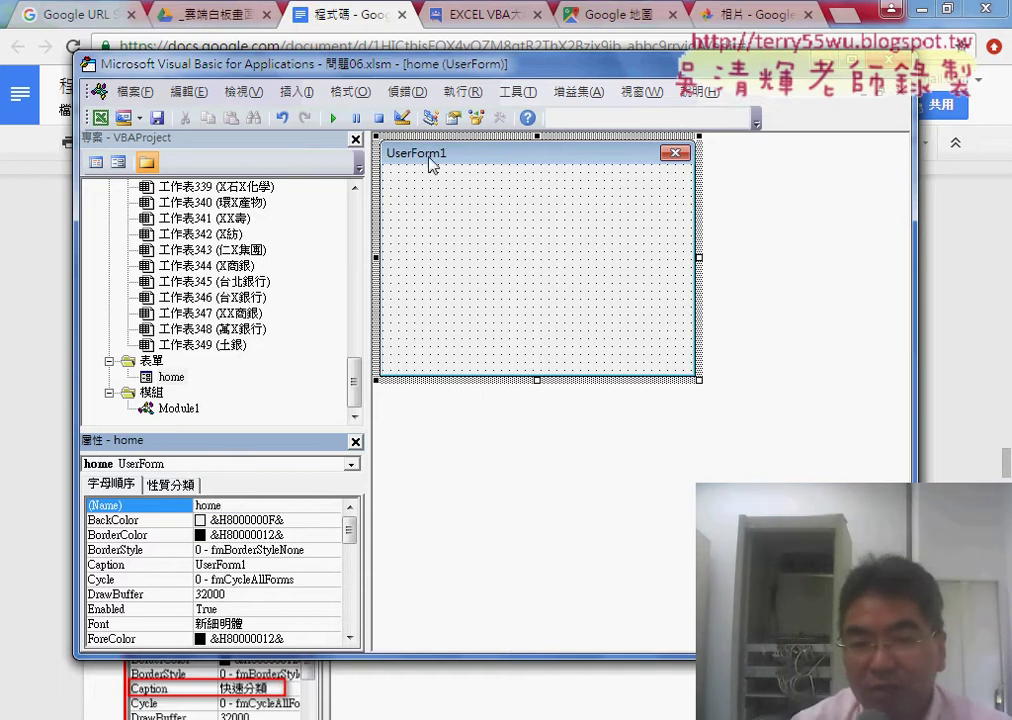
Set the form's caption to 快速分類.
click(252, 566)
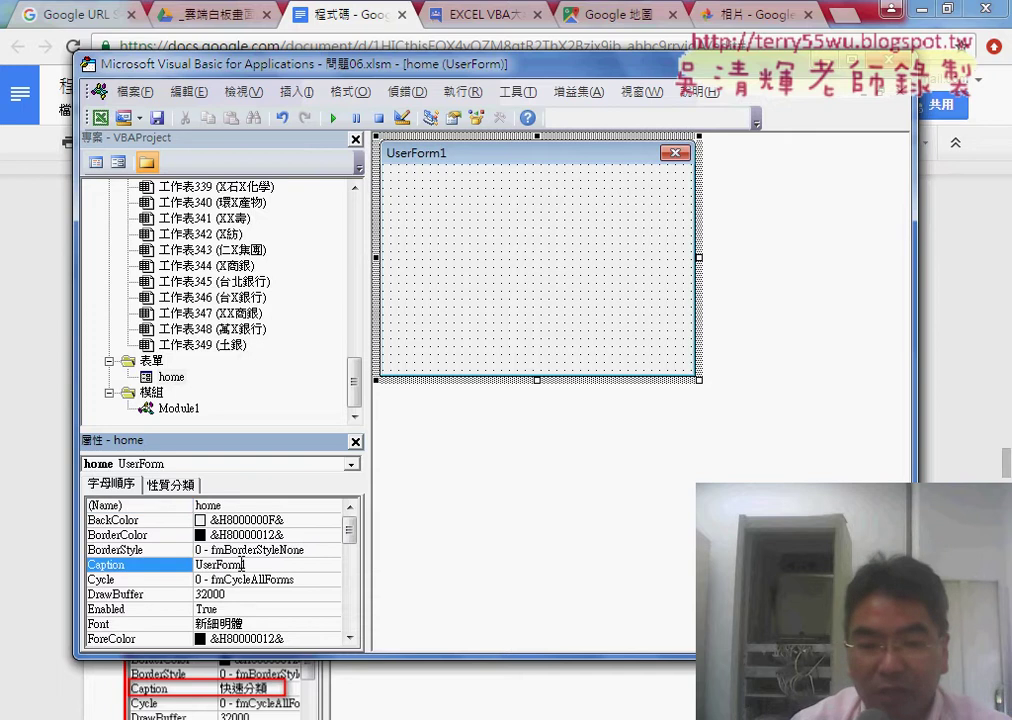
double_click(230, 566)
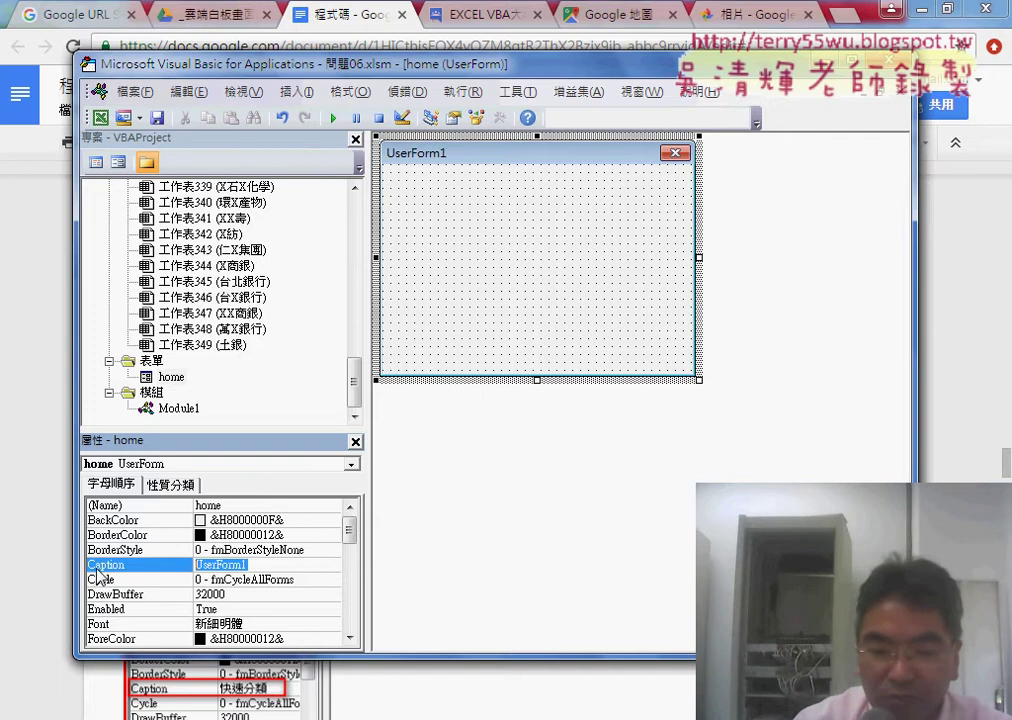
text(d)
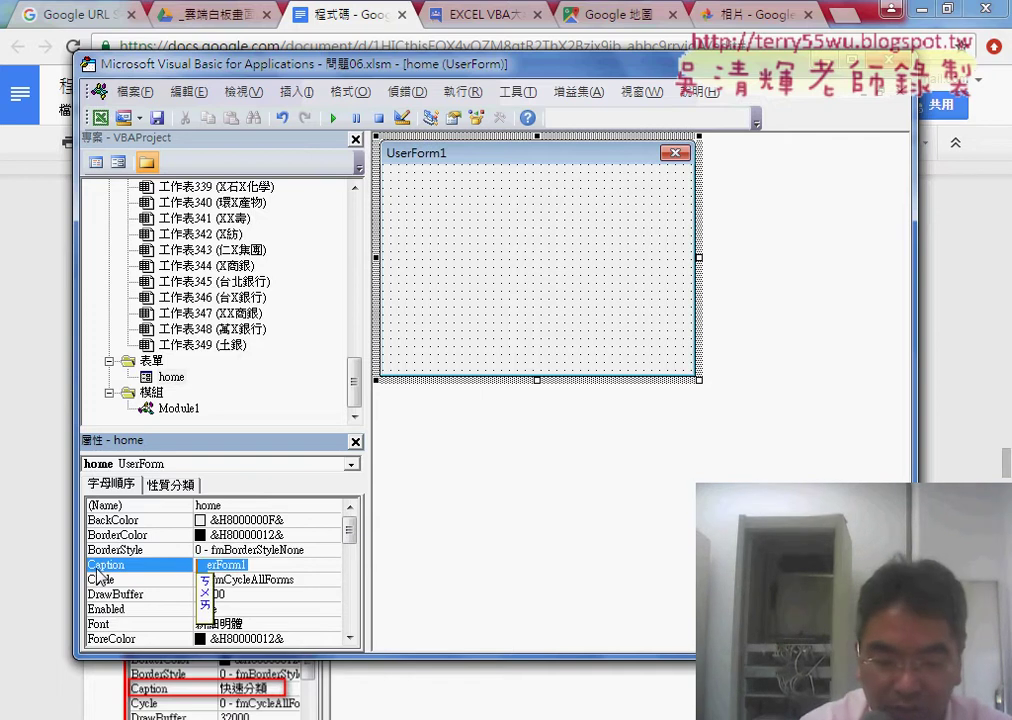
text(4nj4)
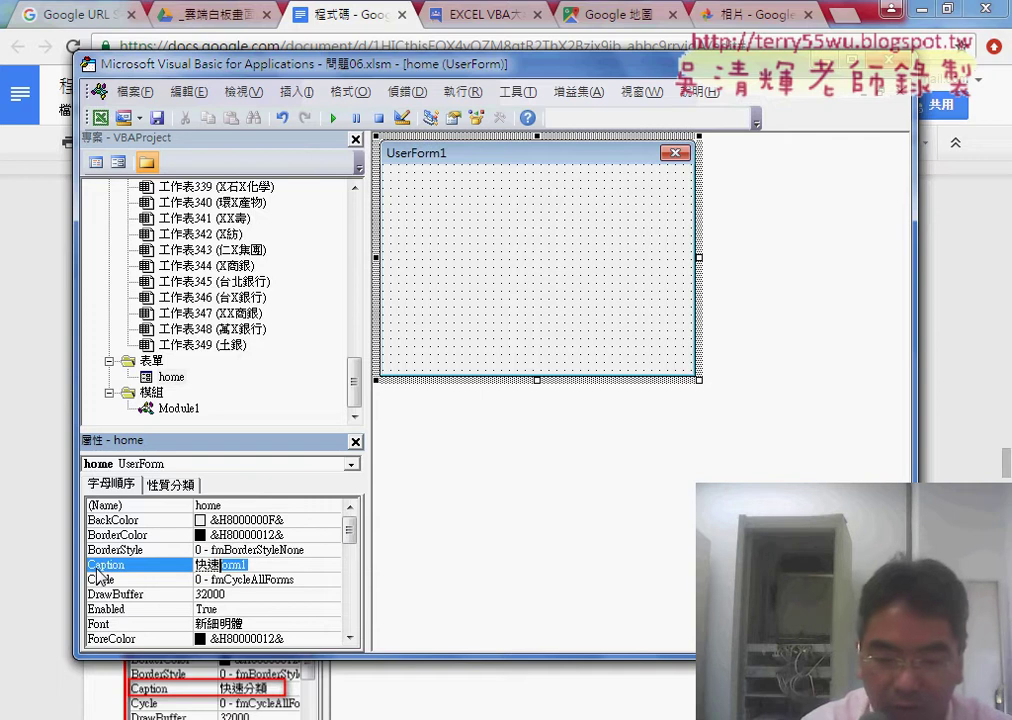
text(zp xo4)
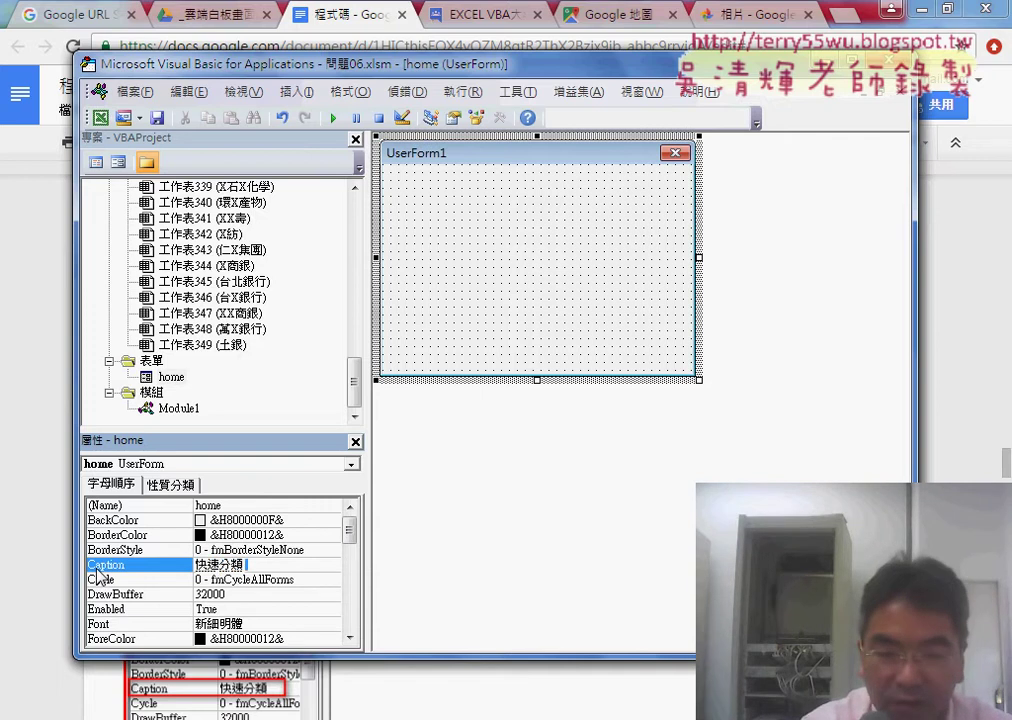
key(Return)
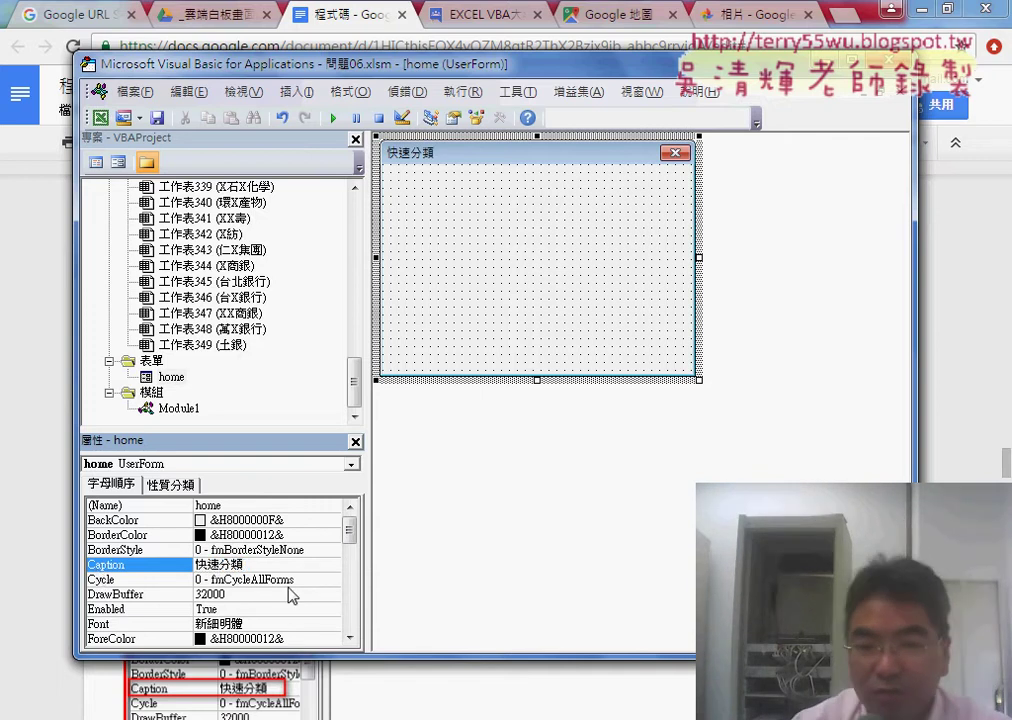
Give the form a light yellow BackColor (&H00C0FFFF&) from the palette.
click(476, 254)
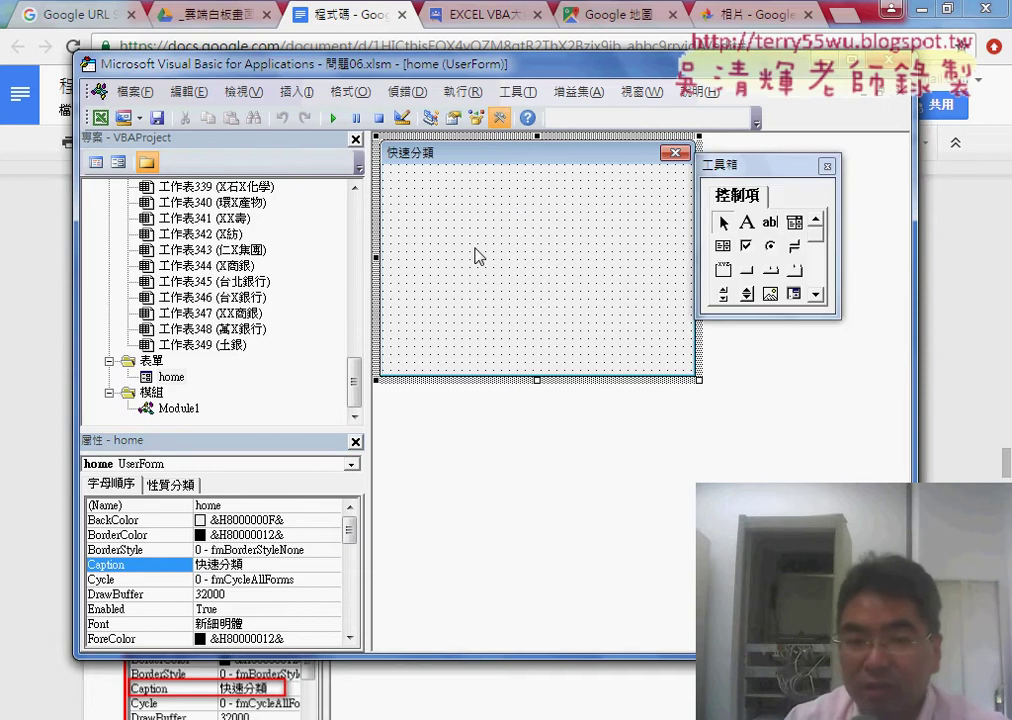
click(138, 521)
click(333, 521)
click(200, 543)
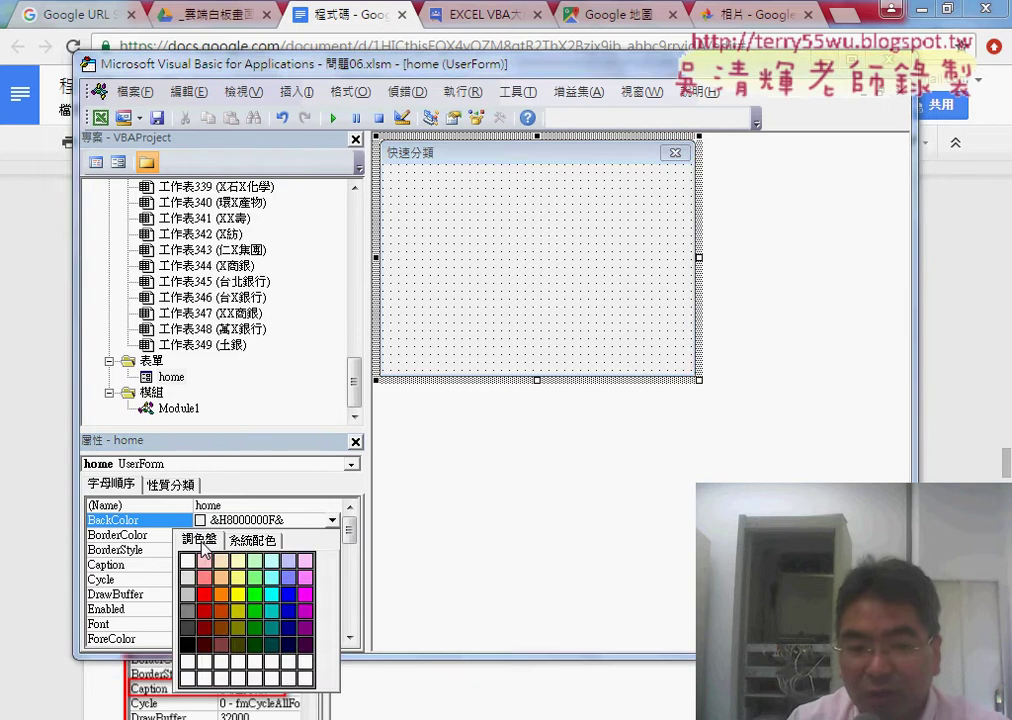
click(238, 563)
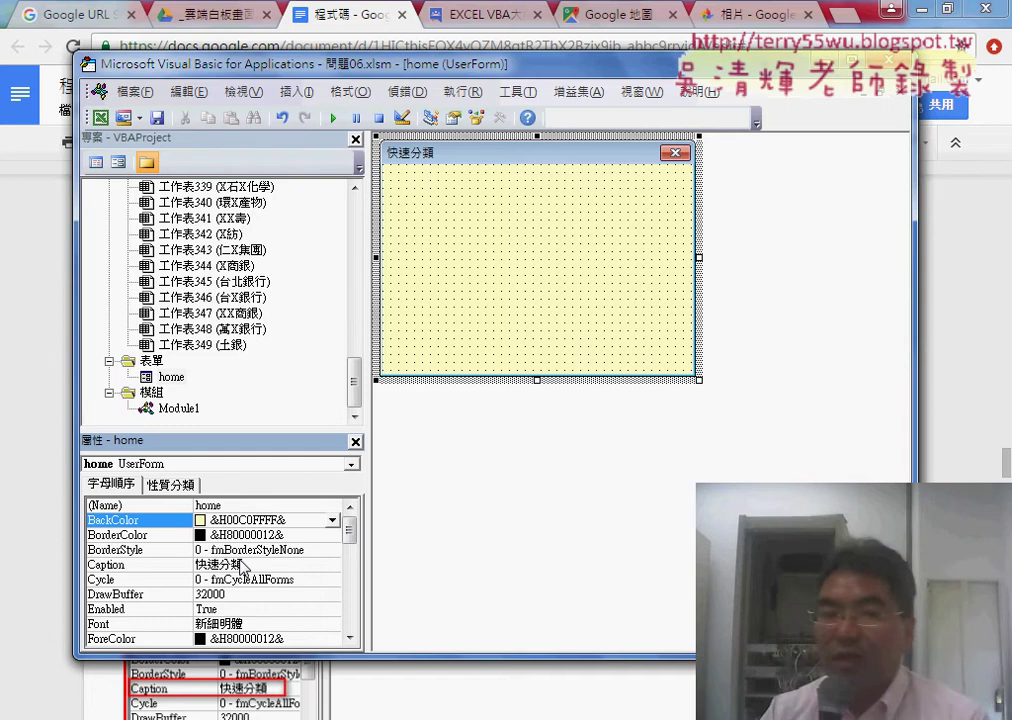
click(540, 228)
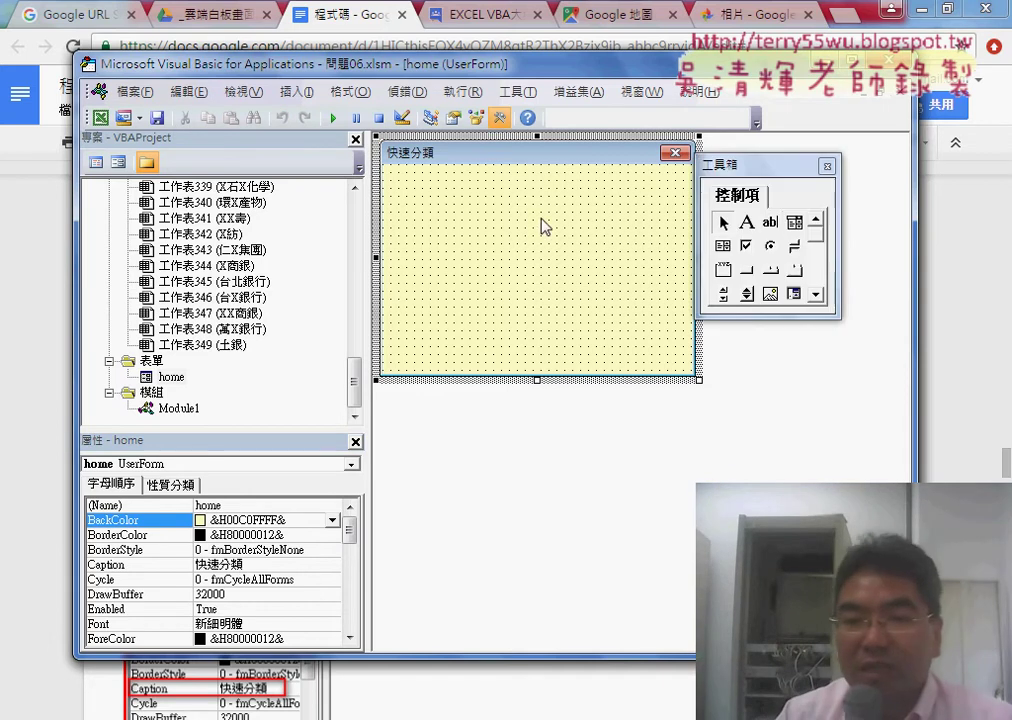
click(747, 222)
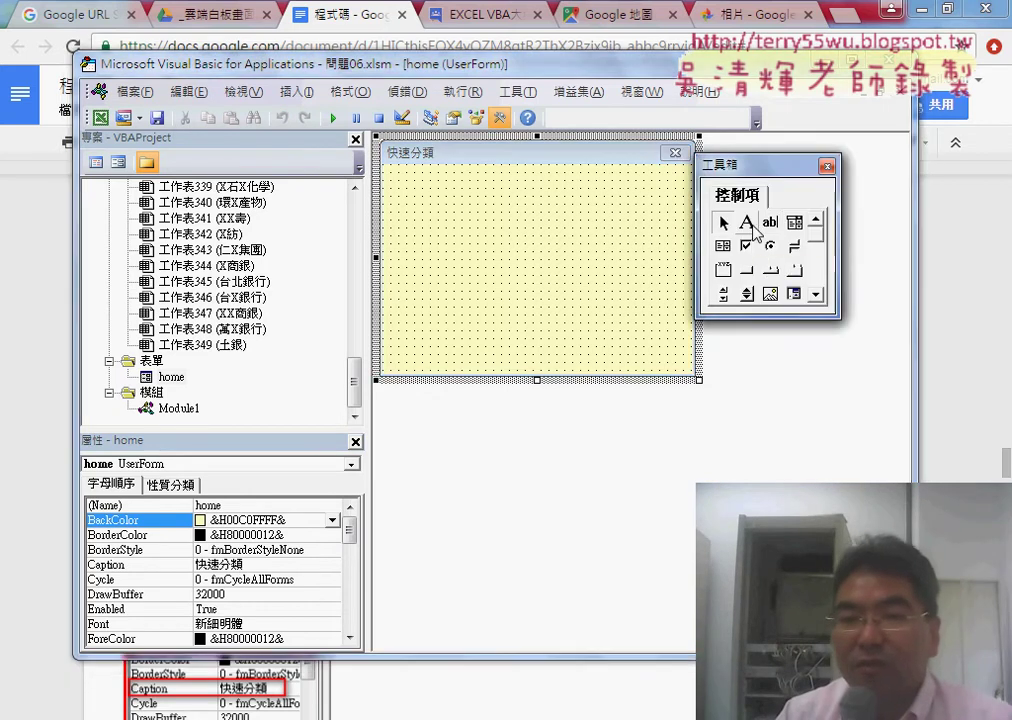
Draw a label across the top of the form captioned 請選擇分類項目：.
mouse_move(430, 188)
mouse_down()
mouse_move(502, 231)
mouse_move(662, 231)
mouse_up()
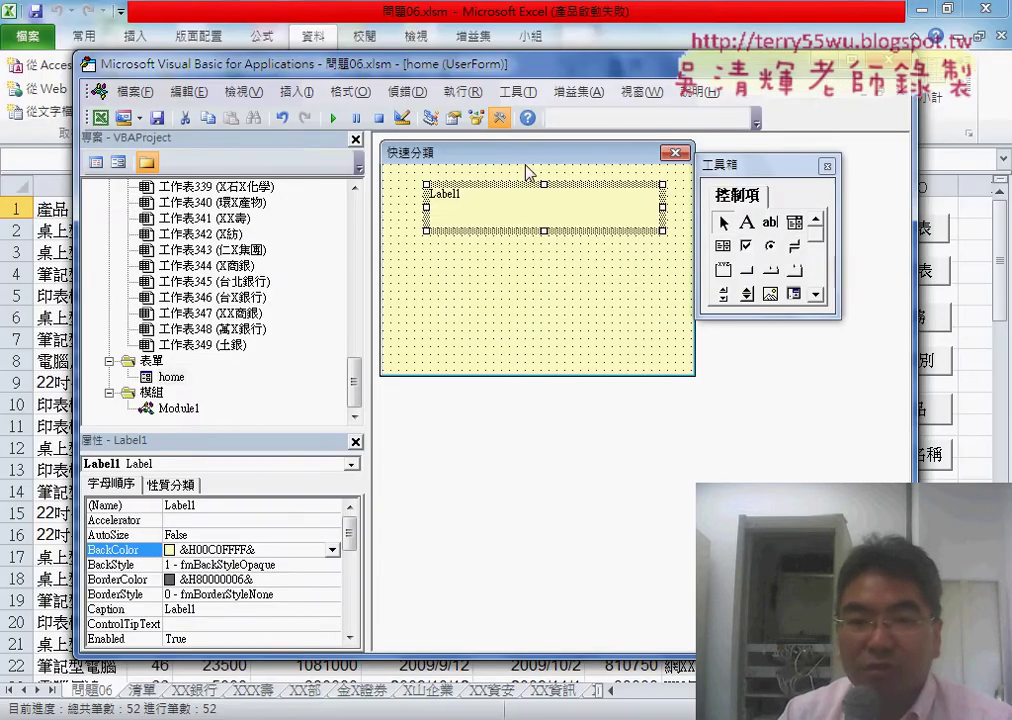
click(120, 608)
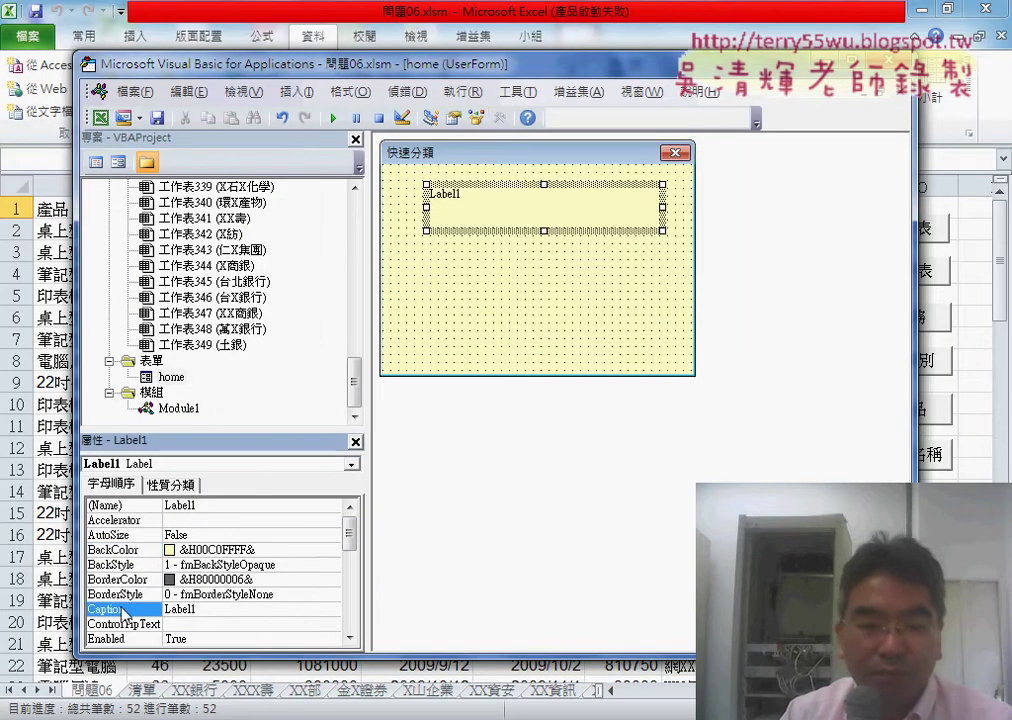
double_click(217, 608)
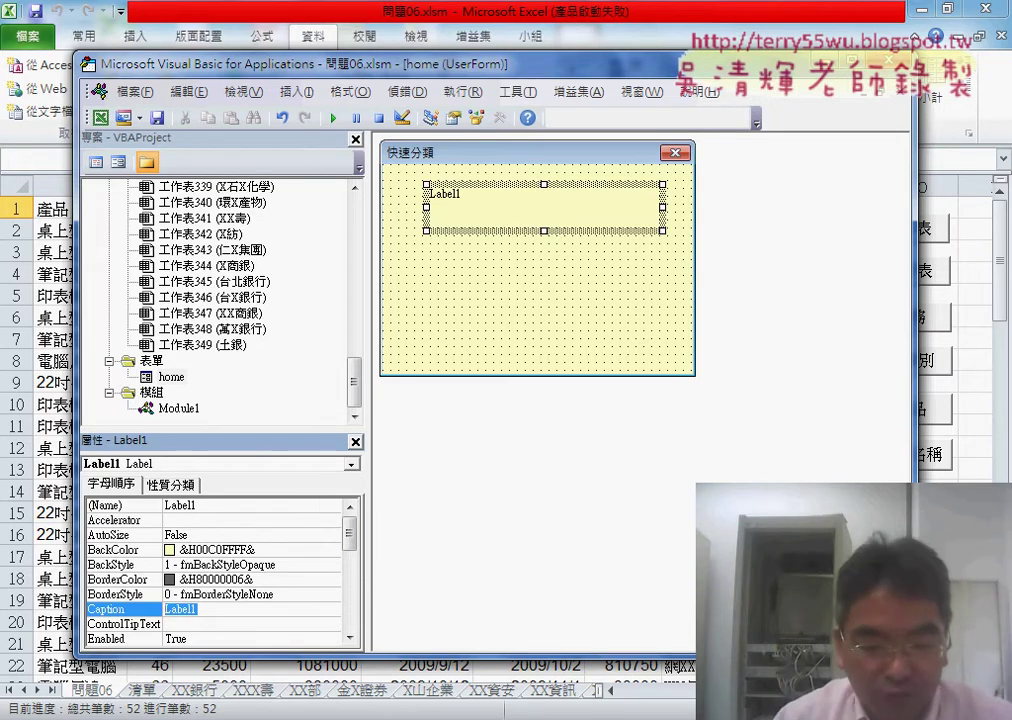
text(請)
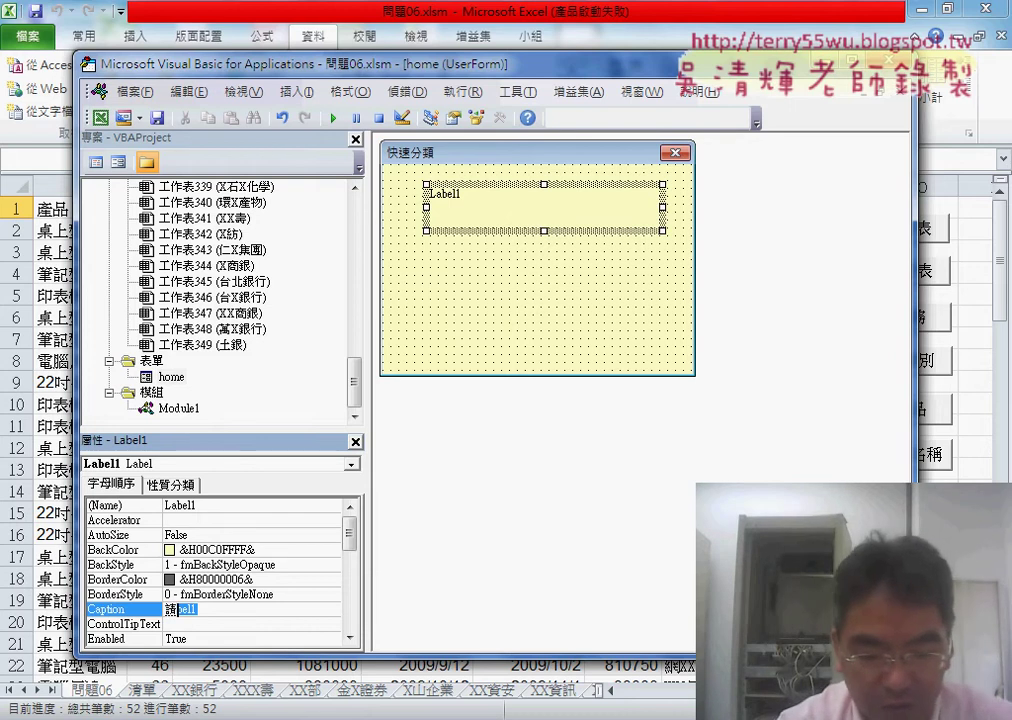
text(選擇)
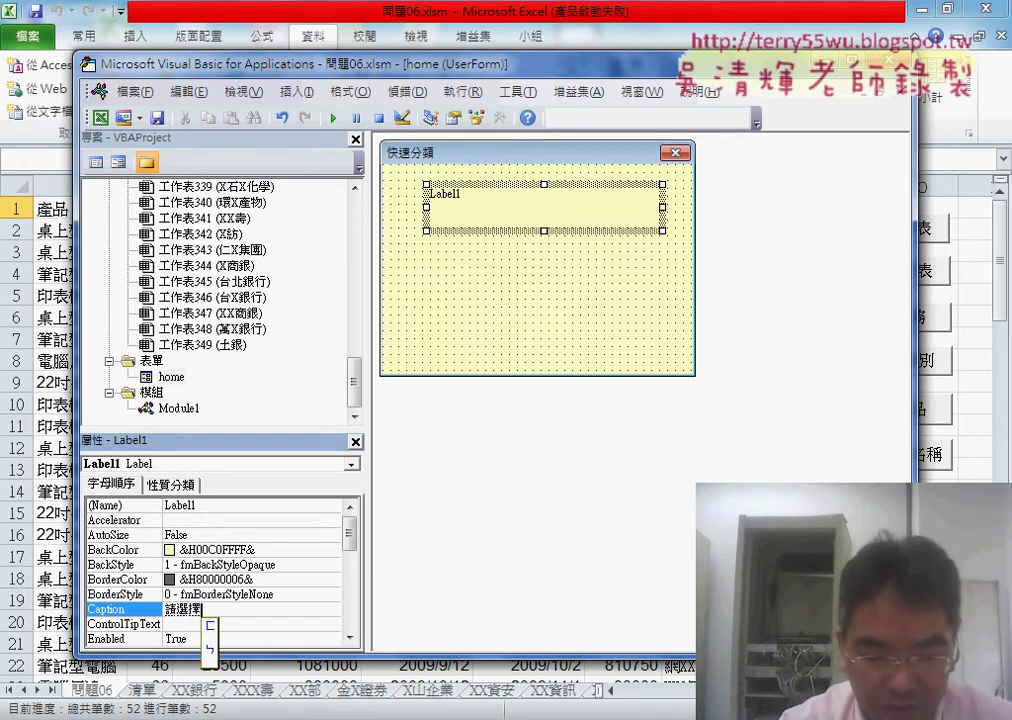
text(分類項)
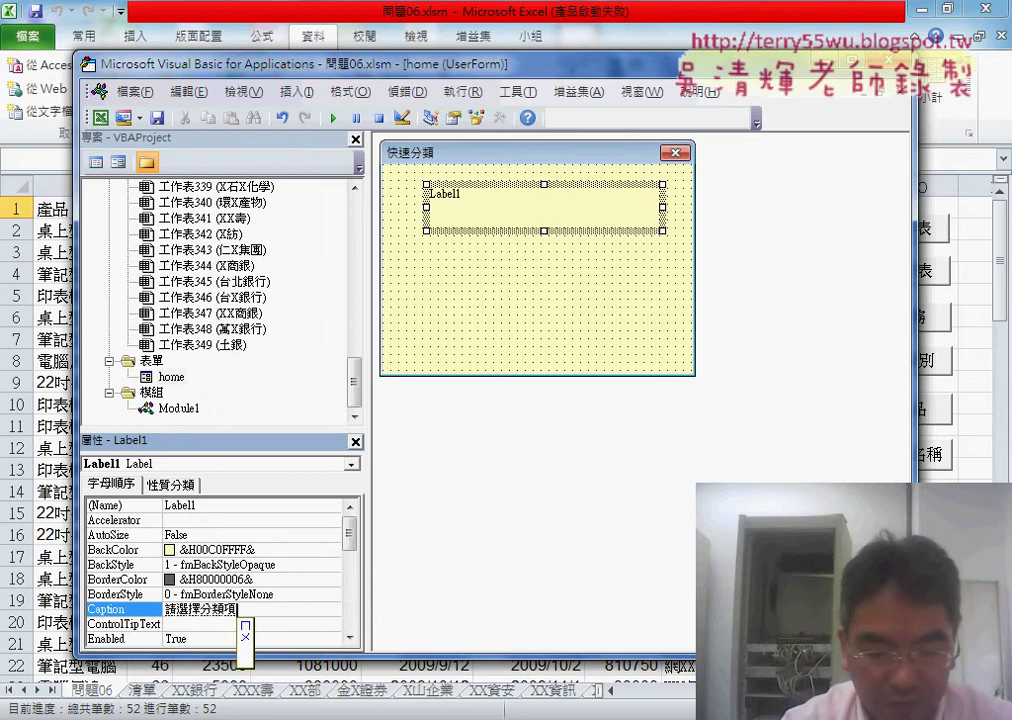
text(目：)
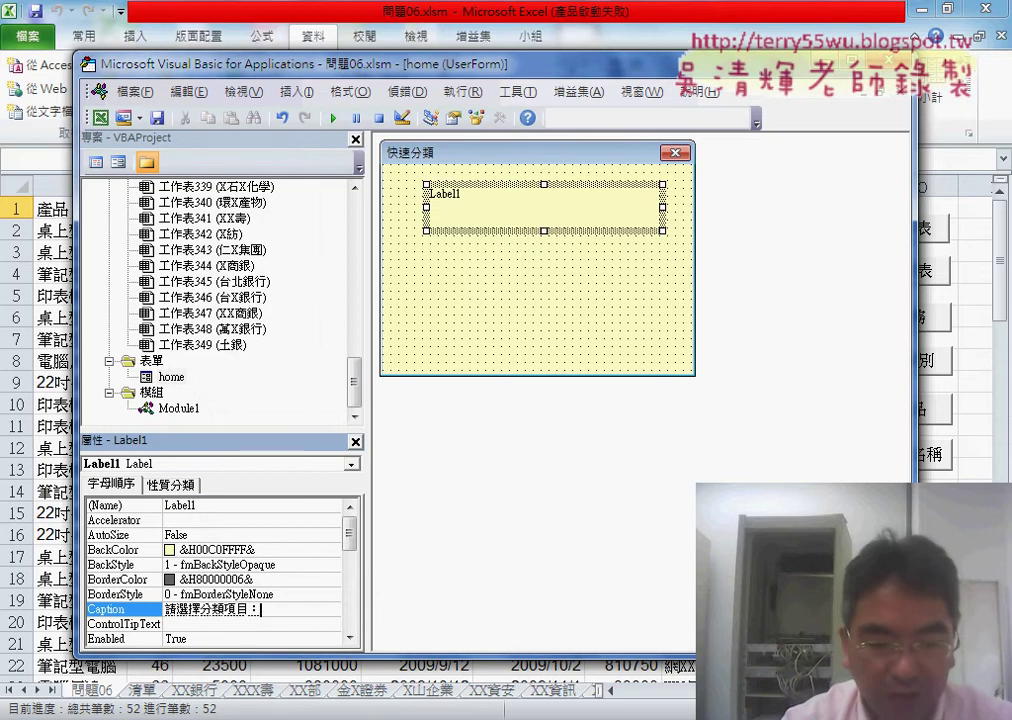
key(Return)
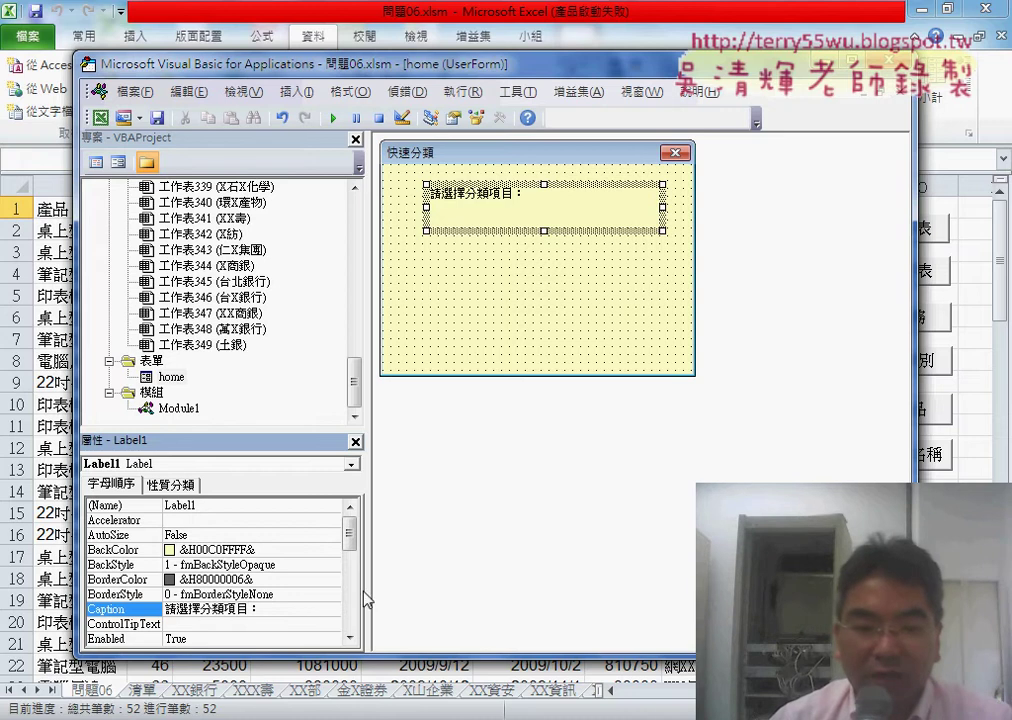
Enlarge the label font to size 18 and shorten its box to fit the text.
drag(300, 432, 310, 410)
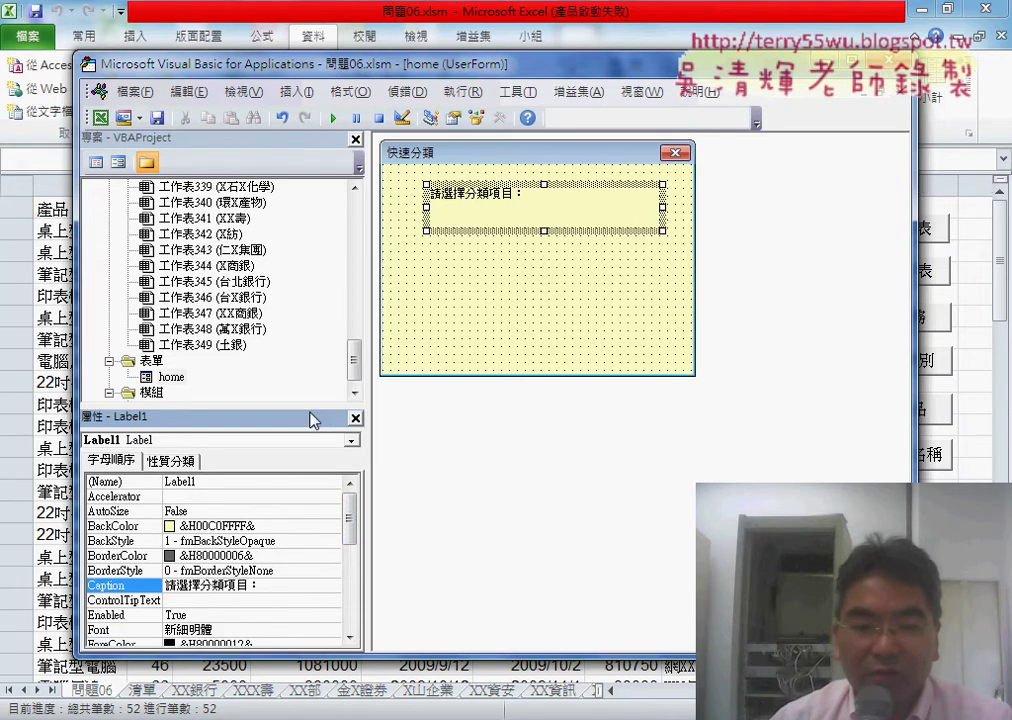
scroll(250, 540, down, 3)
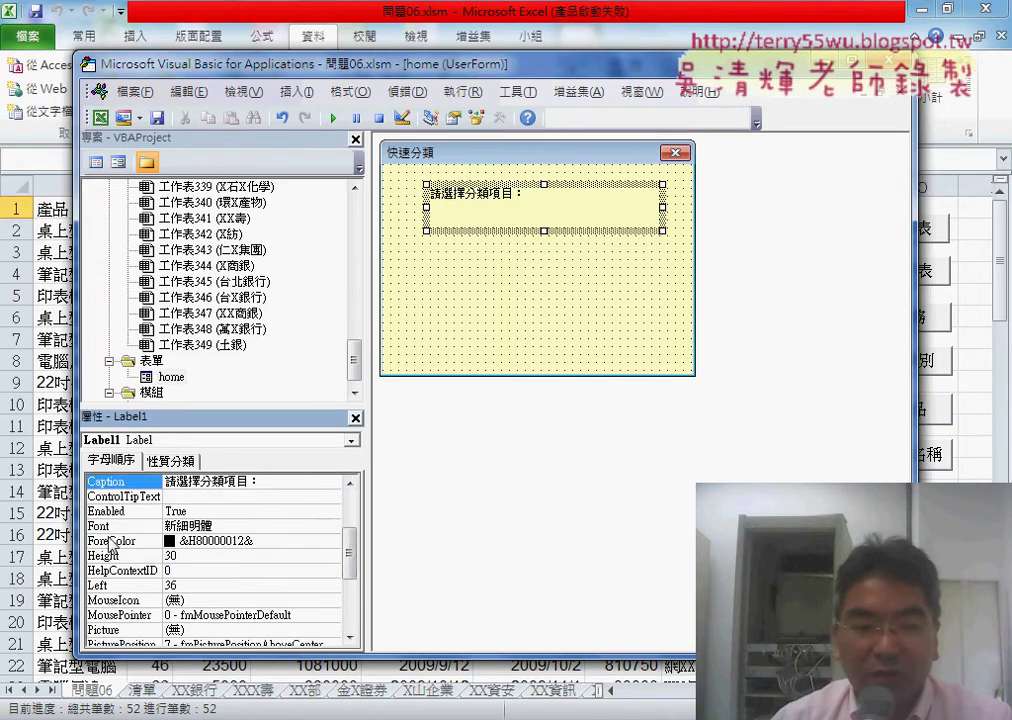
click(112, 527)
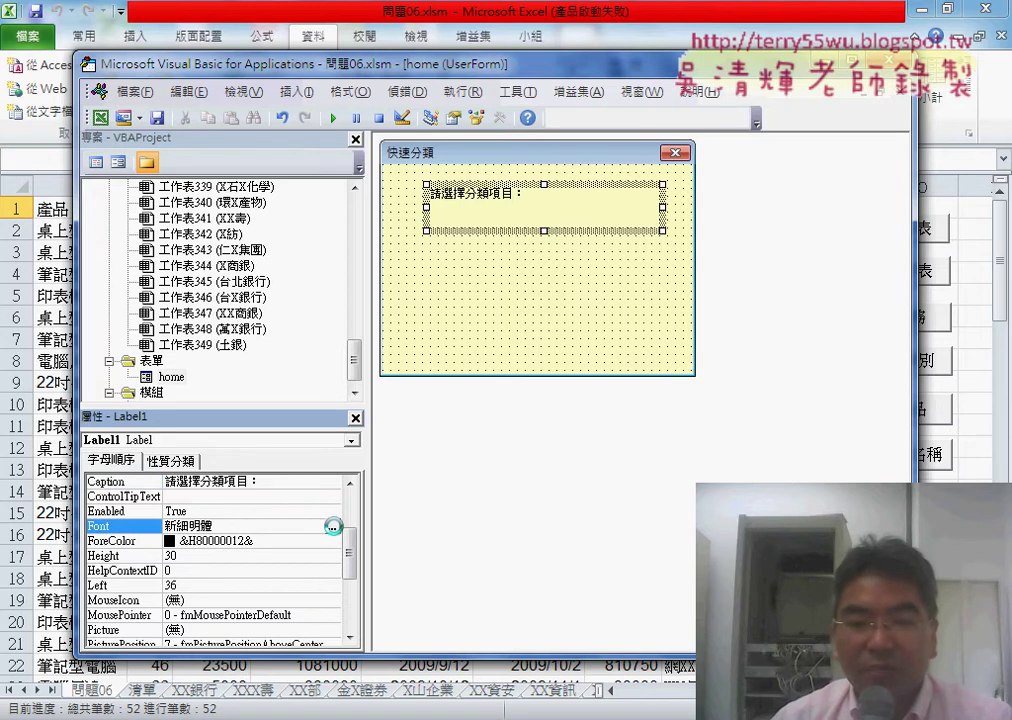
click(393, 305)
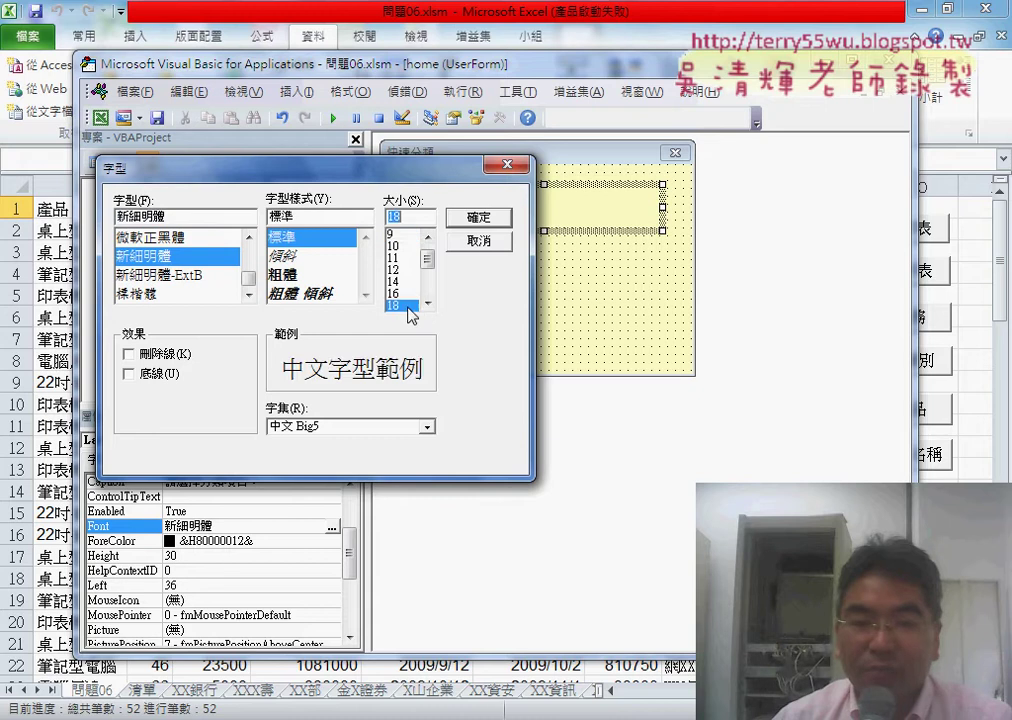
click(479, 219)
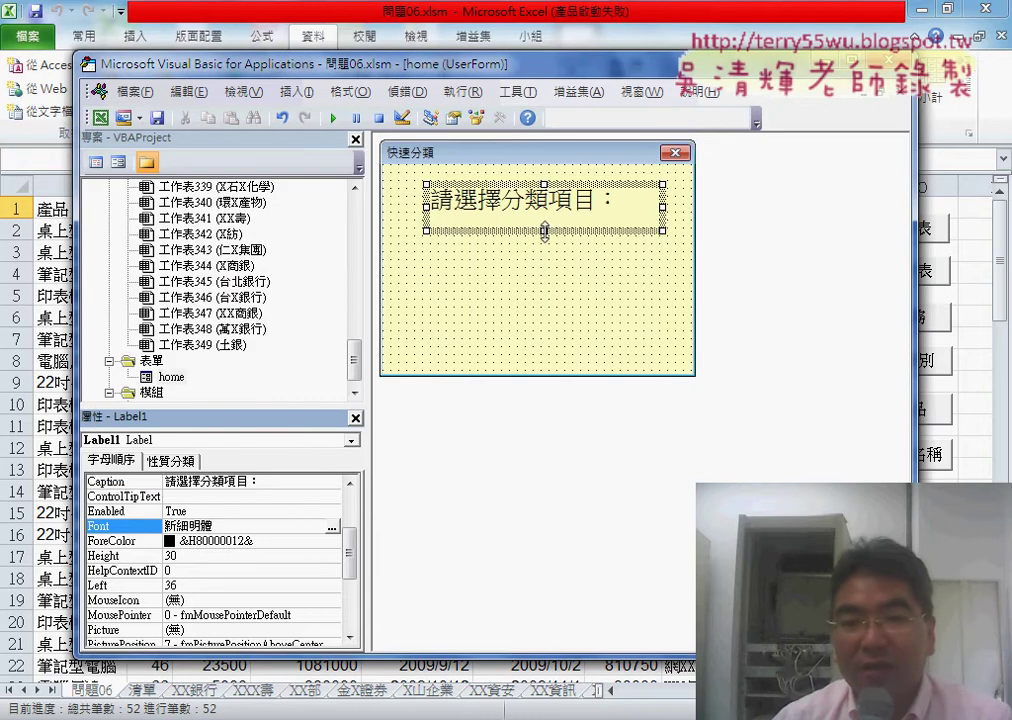
drag(544, 231, 545, 222)
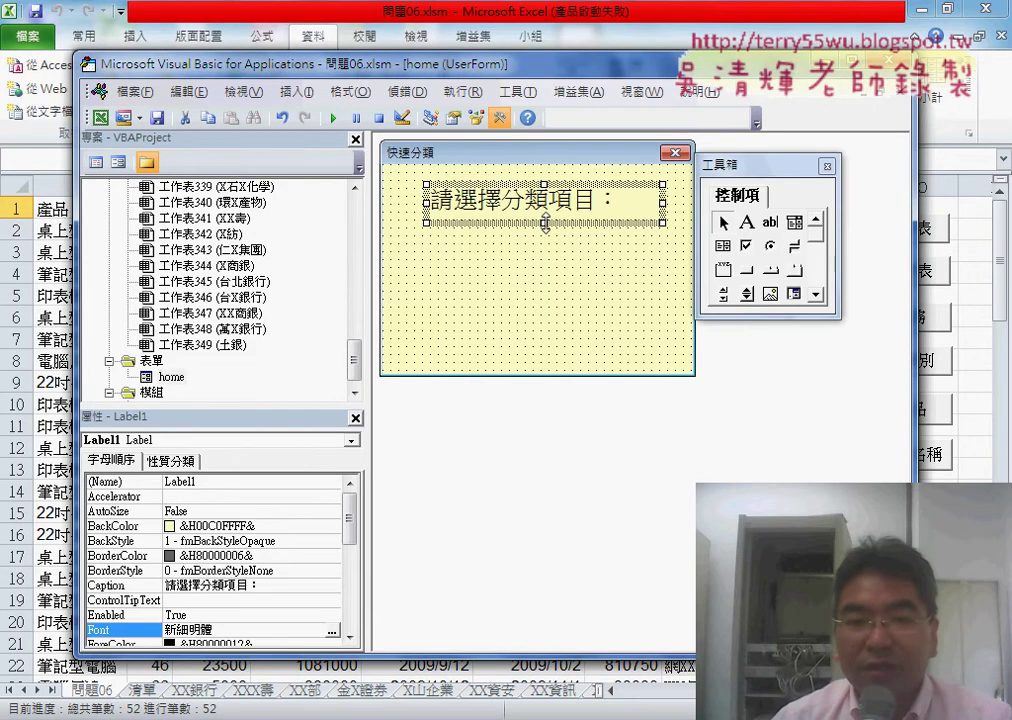
click(431, 173)
click(440, 200)
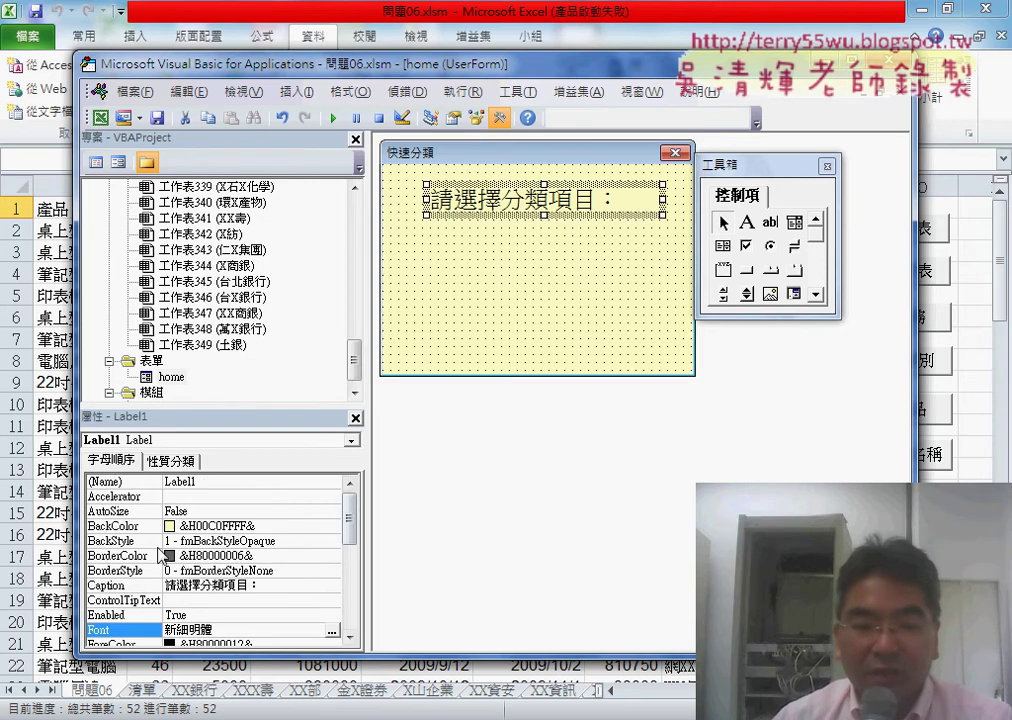
Make the label text red, ForeColor &H000000FF&, from the palette.
click(345, 638)
scroll(250, 628, down, 1)
click(135, 601)
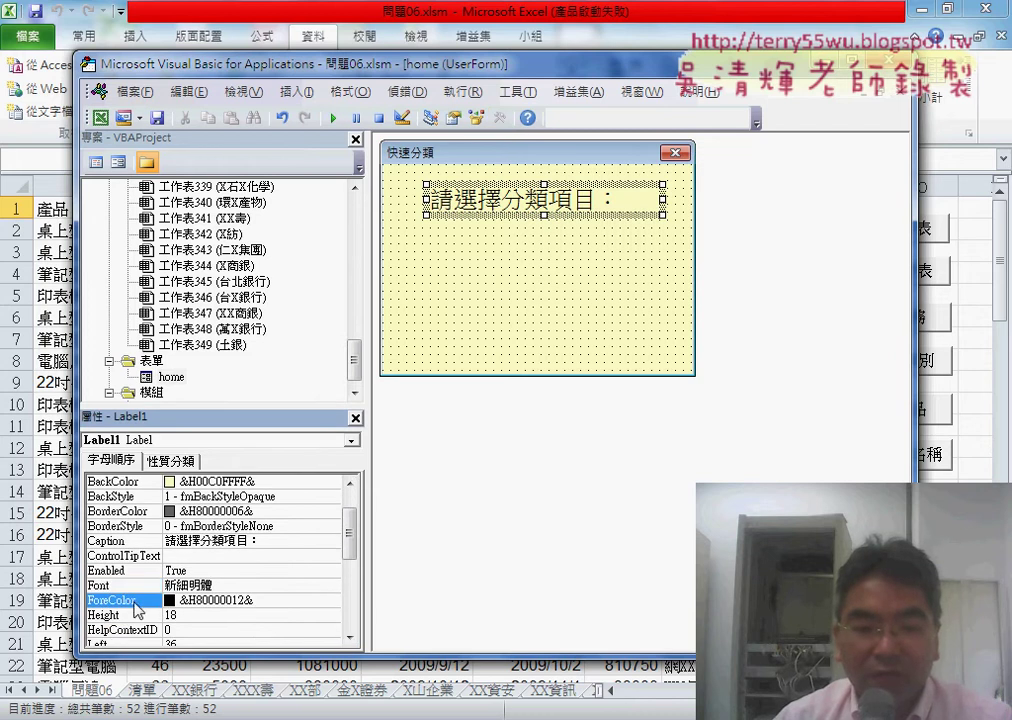
click(333, 602)
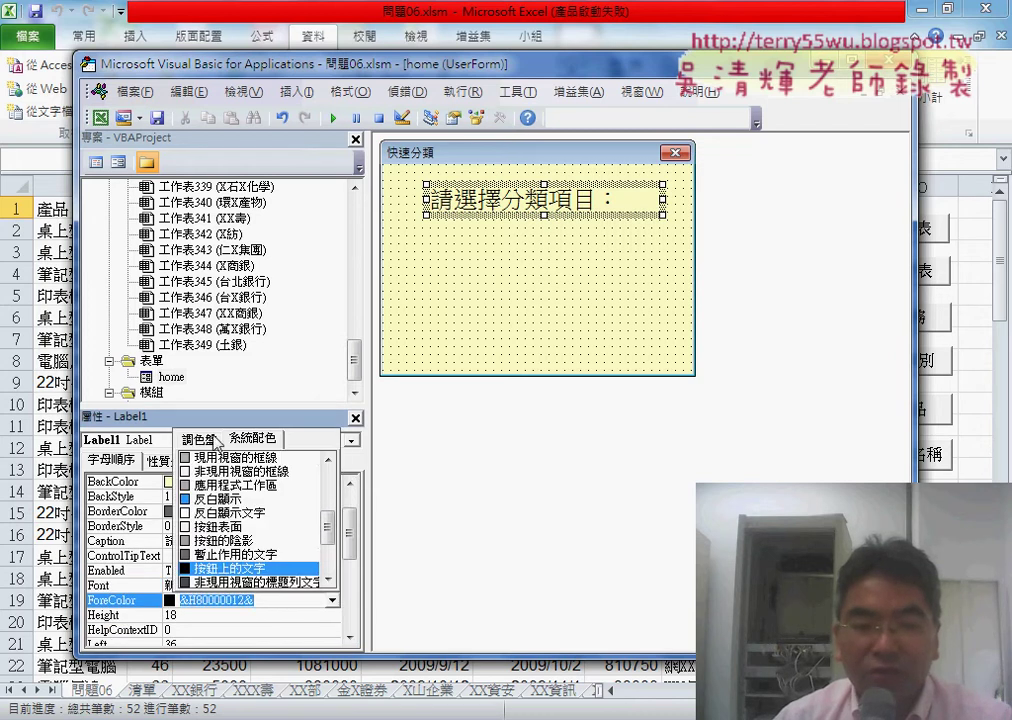
click(205, 440)
click(205, 494)
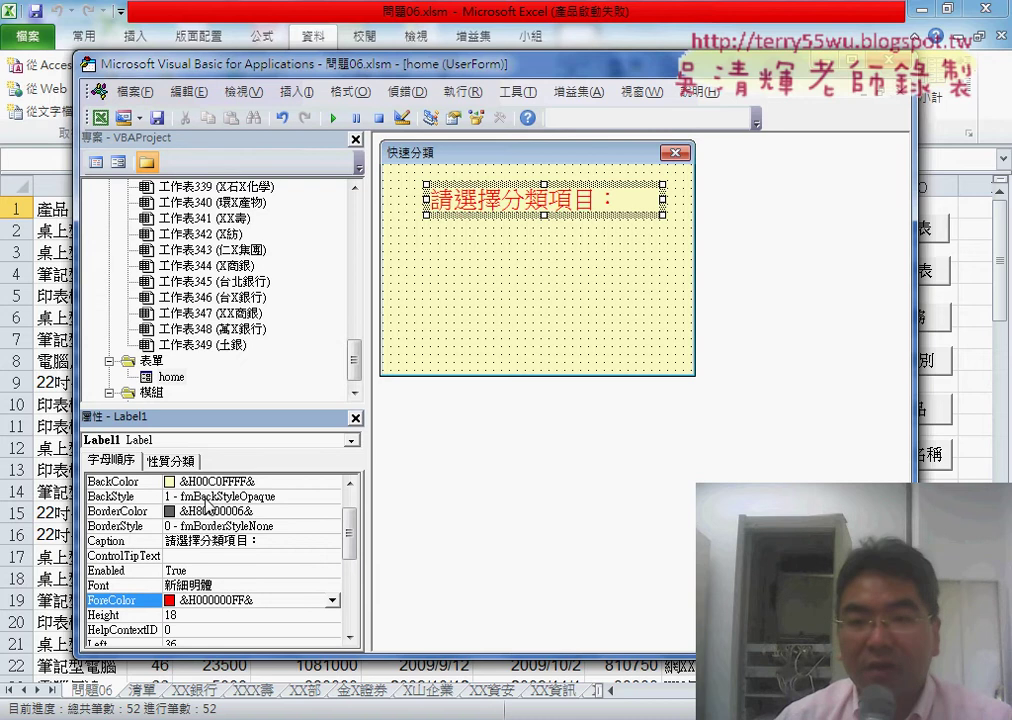
click(557, 257)
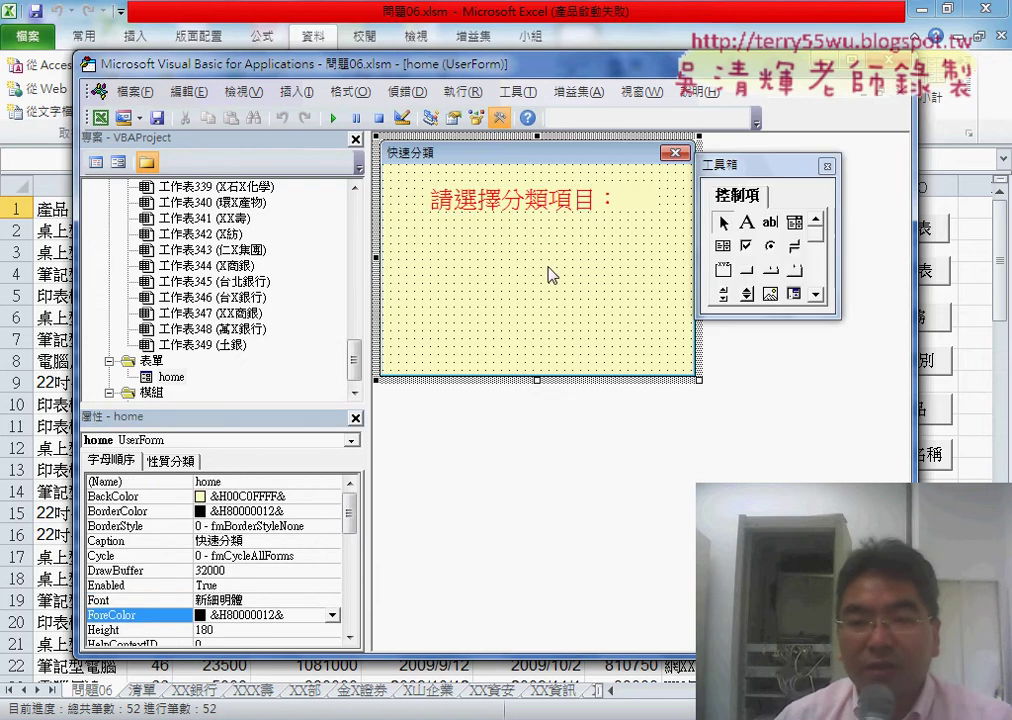
click(545, 214)
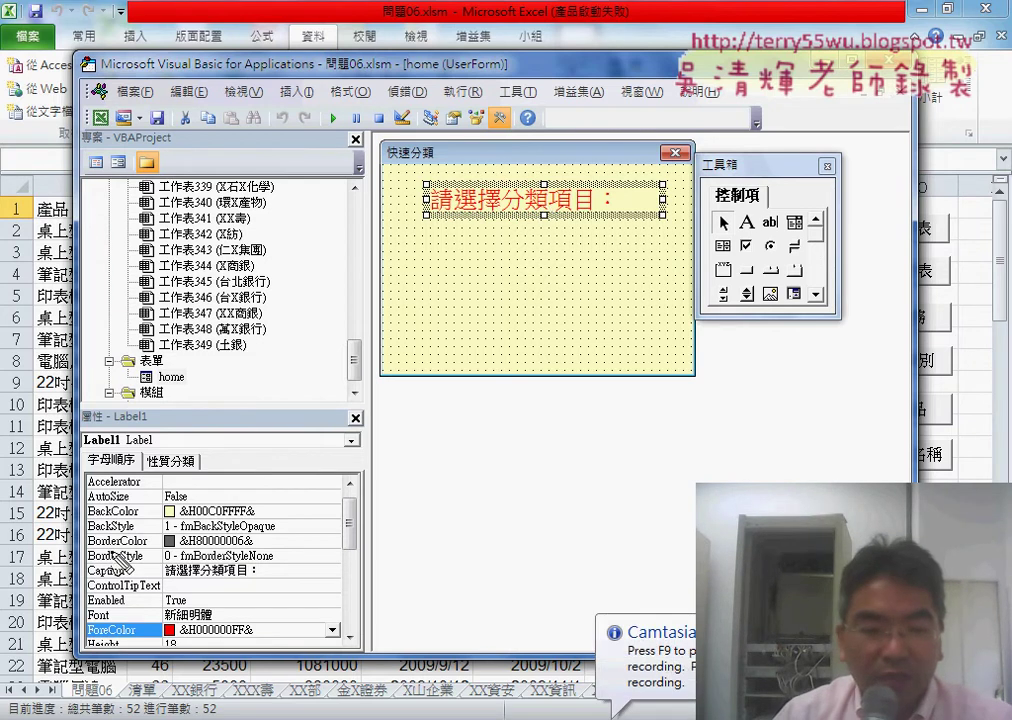
Annotate the Caption, Font and ForeColor properties on screen for viewers.
drag(85, 580, 273, 586)
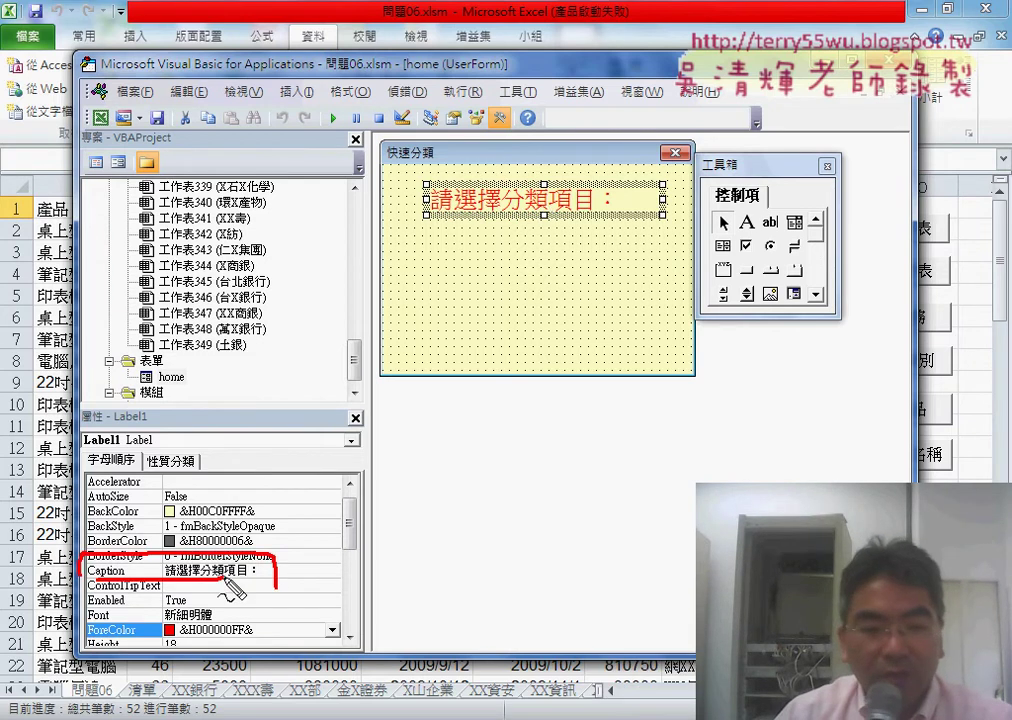
drag(77, 612, 232, 610)
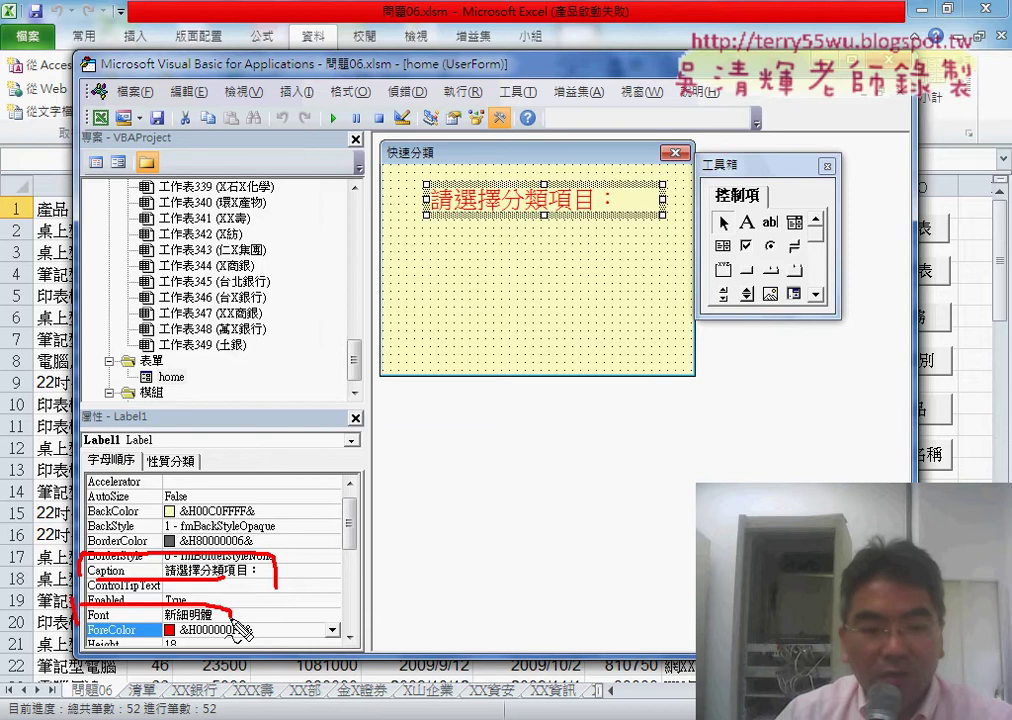
drag(318, 612, 330, 622)
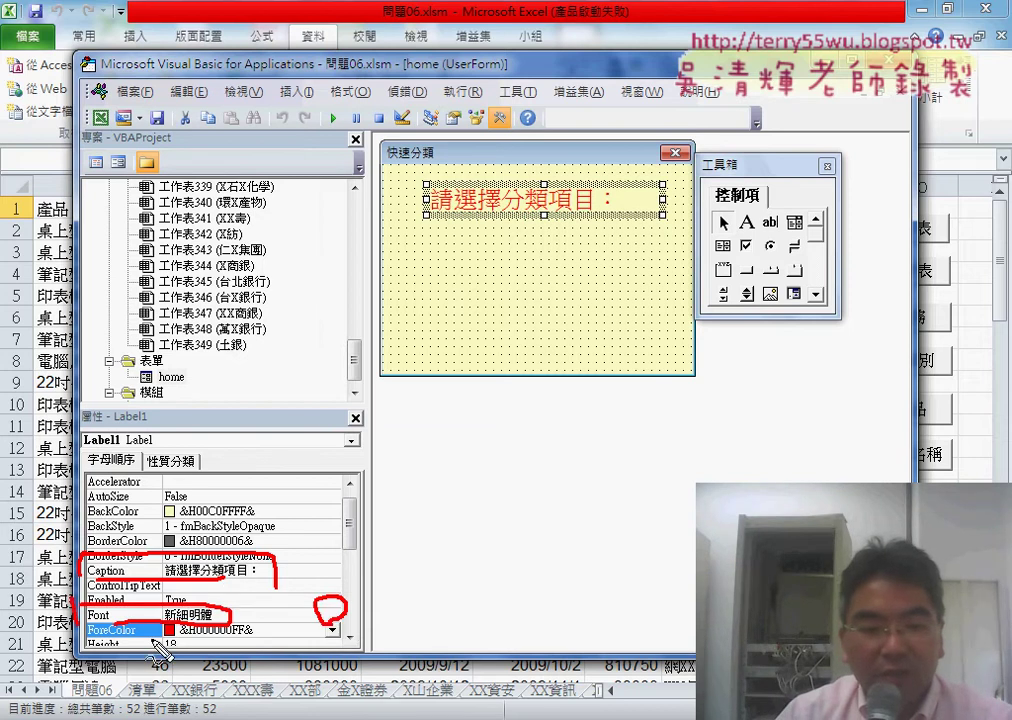
drag(160, 632, 84, 646)
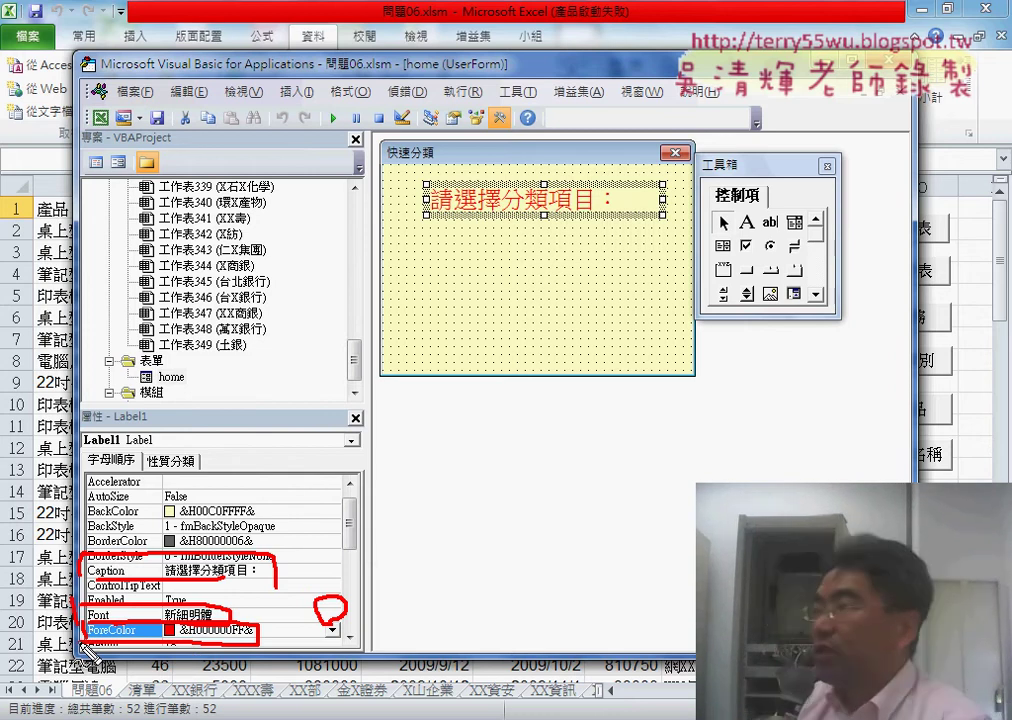
Clear the annotations and draw an empty combo box beneath the red label.
key(Escape)
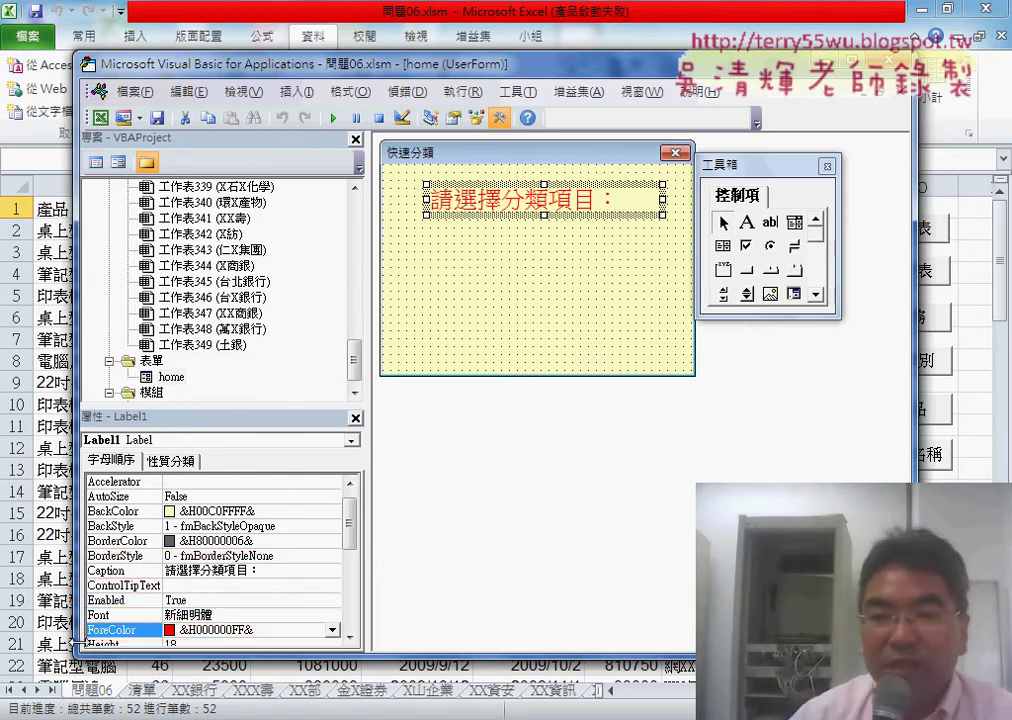
click(792, 224)
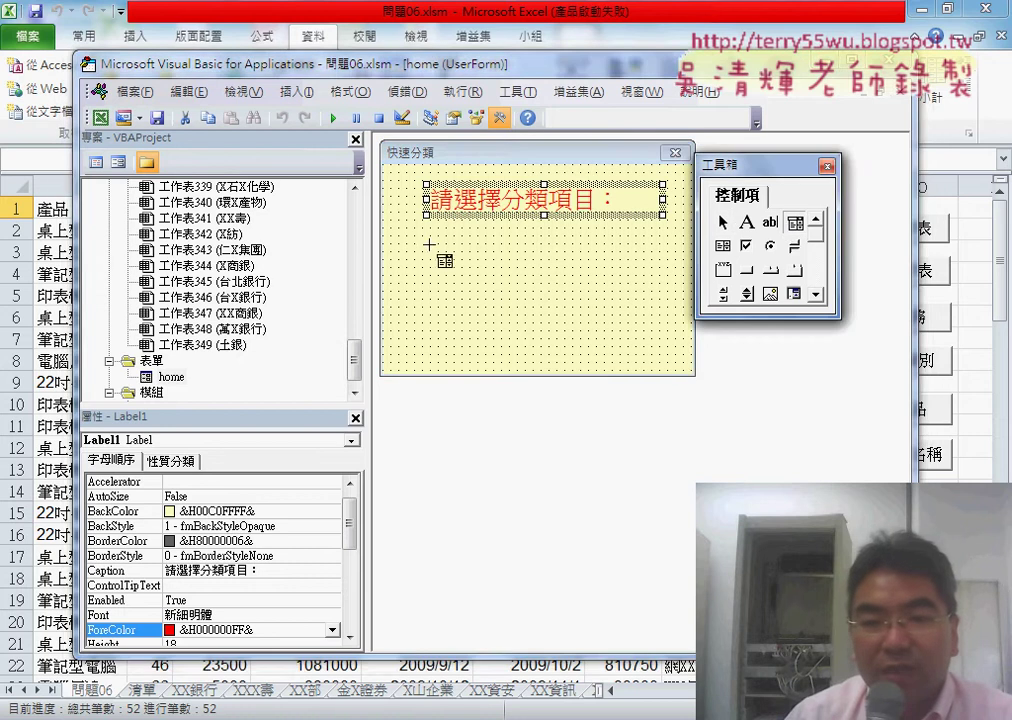
mouse_move(423, 238)
mouse_down()
mouse_move(620, 281)
mouse_move(662, 277)
mouse_up()
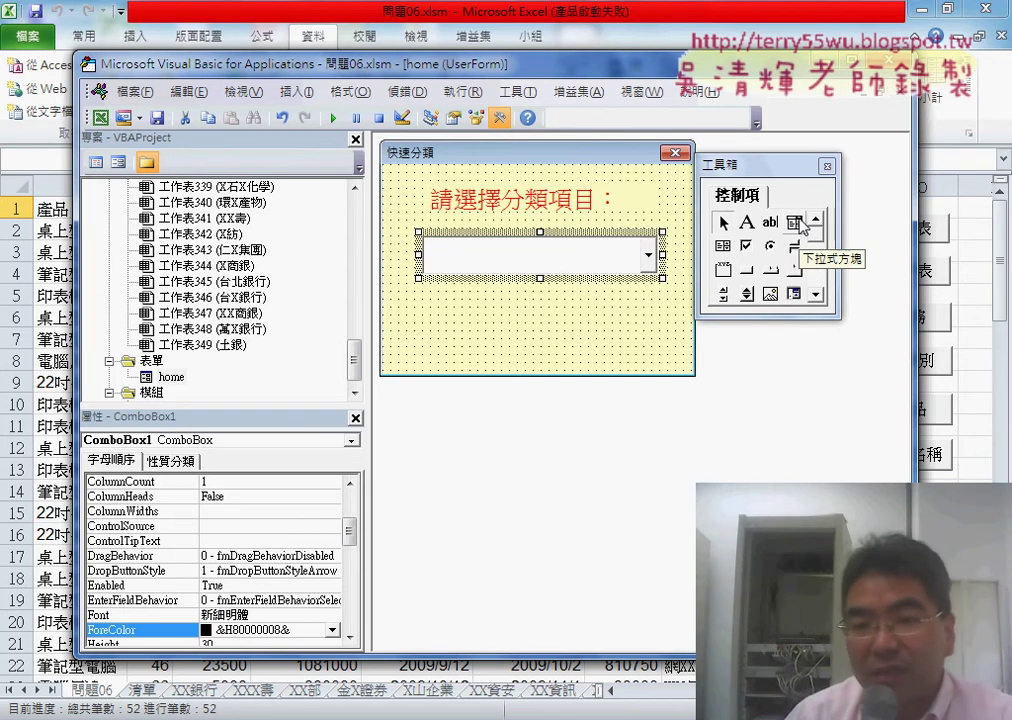
Add CommandButton1 below the combo box and make the form taller, height 193.5.
click(749, 273)
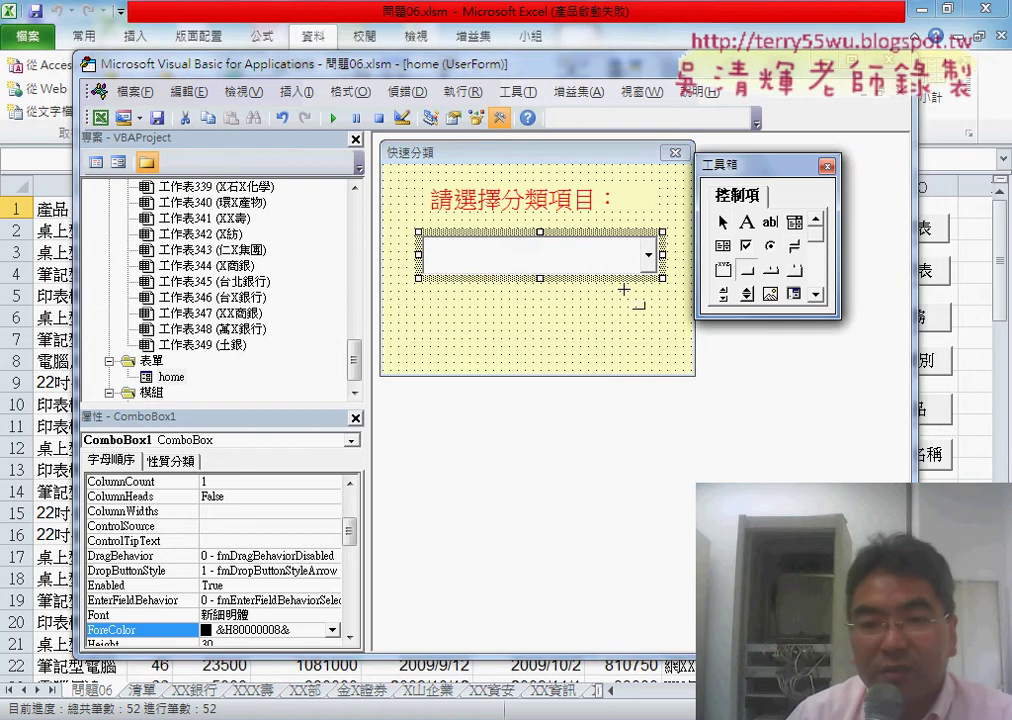
drag(487, 303, 497, 318)
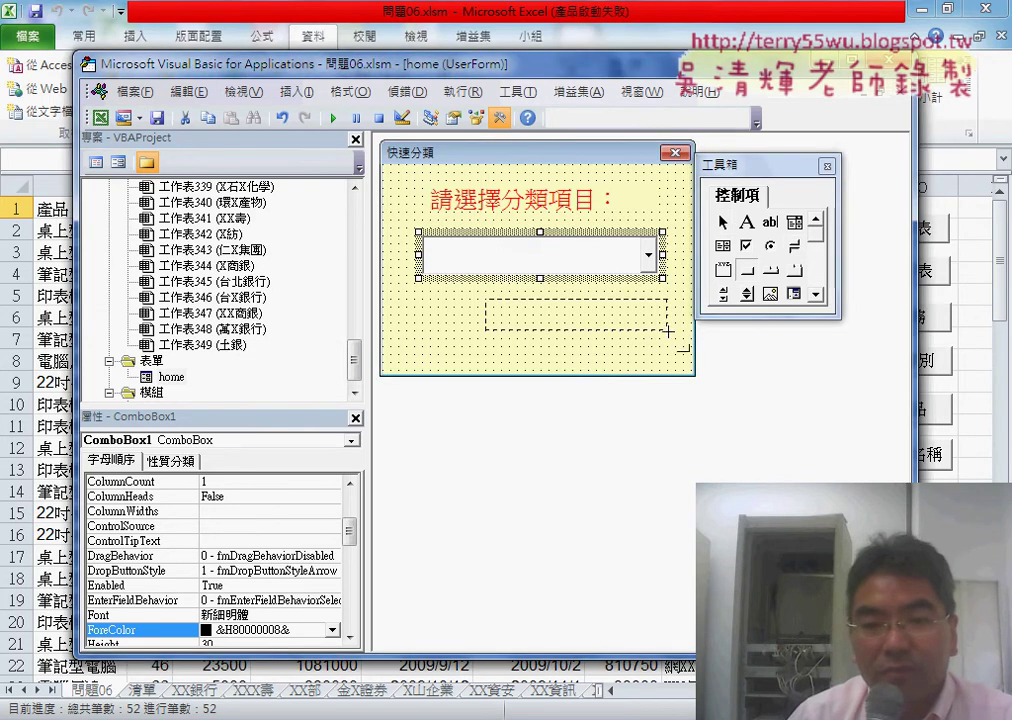
drag(667, 330, 669, 332)
click(590, 366)
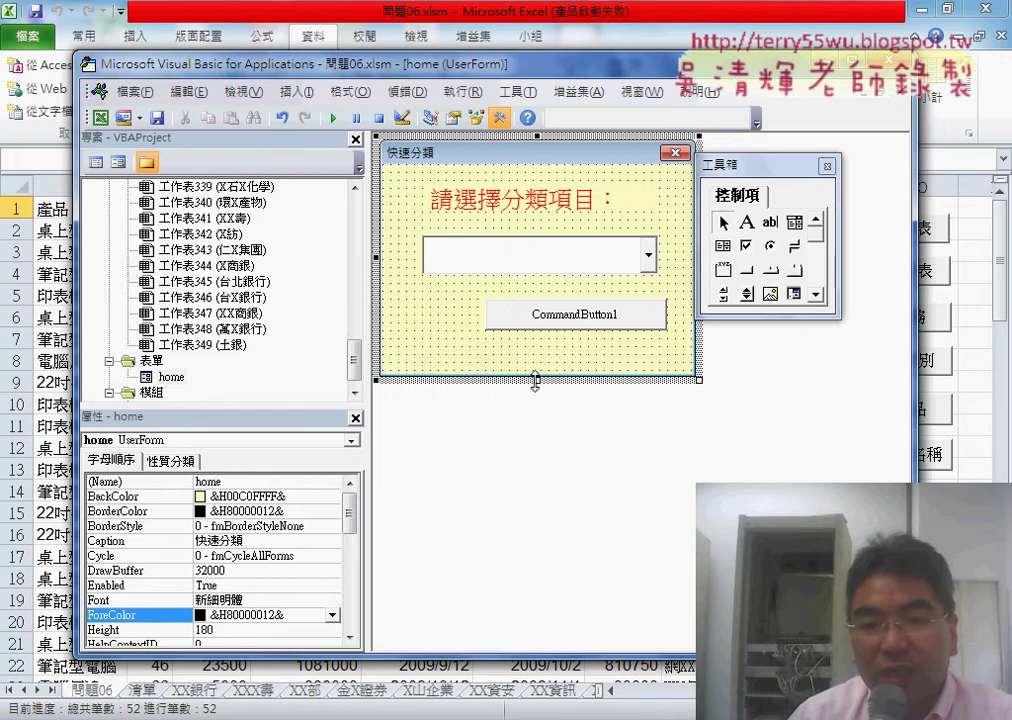
drag(536, 380, 537, 396)
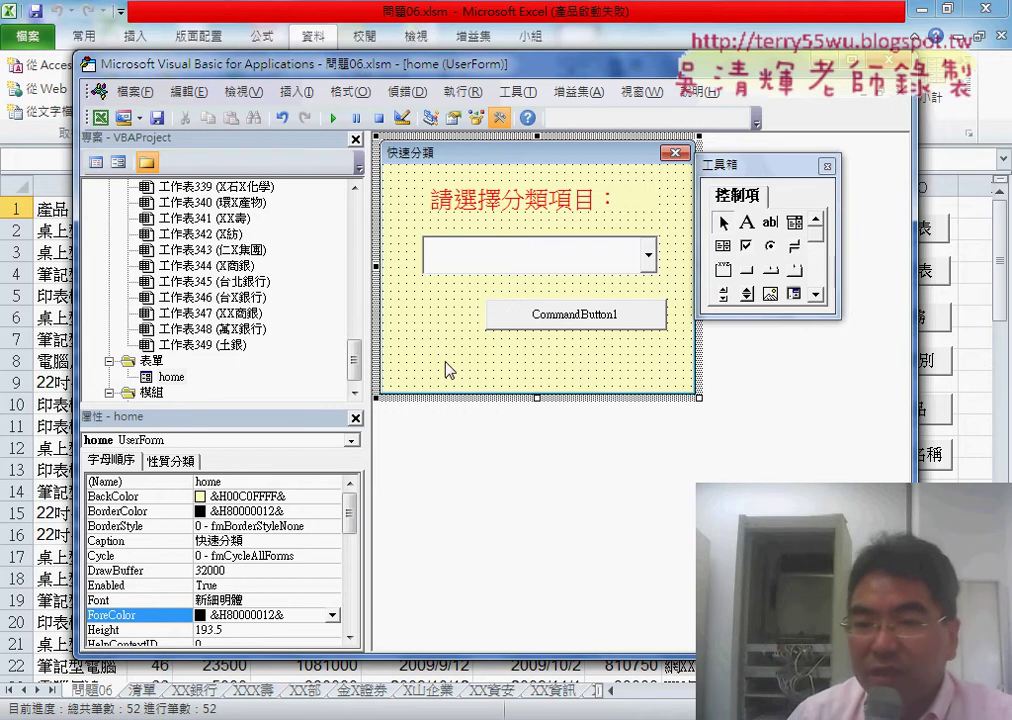
Test-run the form, check the empty drop-down, then reselect CommandButton1.
click(335, 119)
click(618, 348)
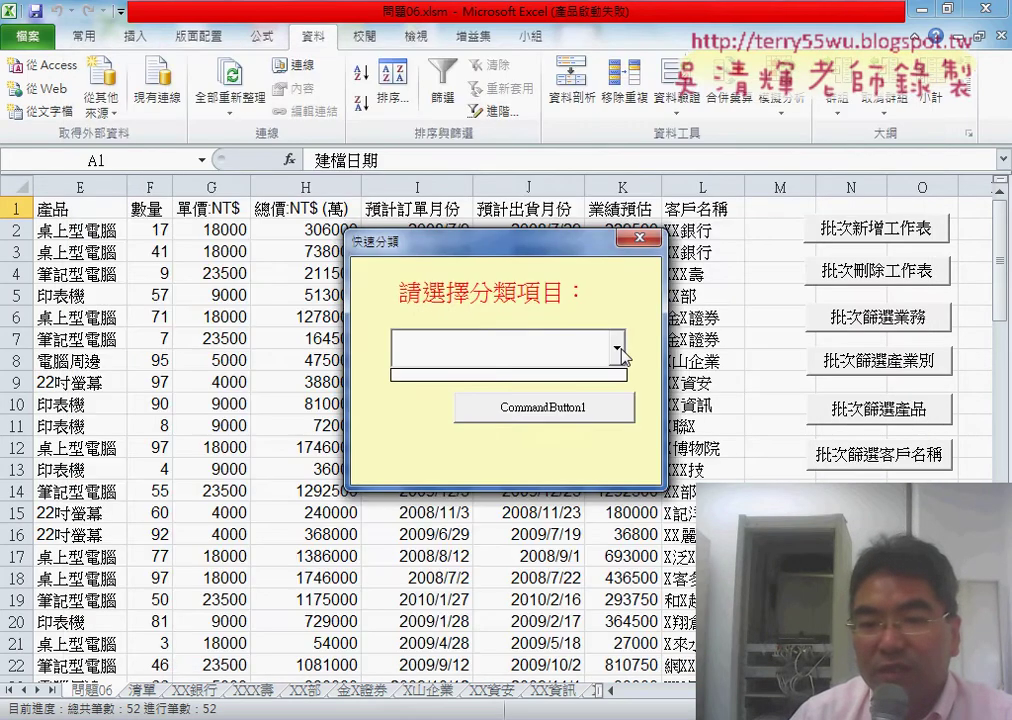
click(655, 245)
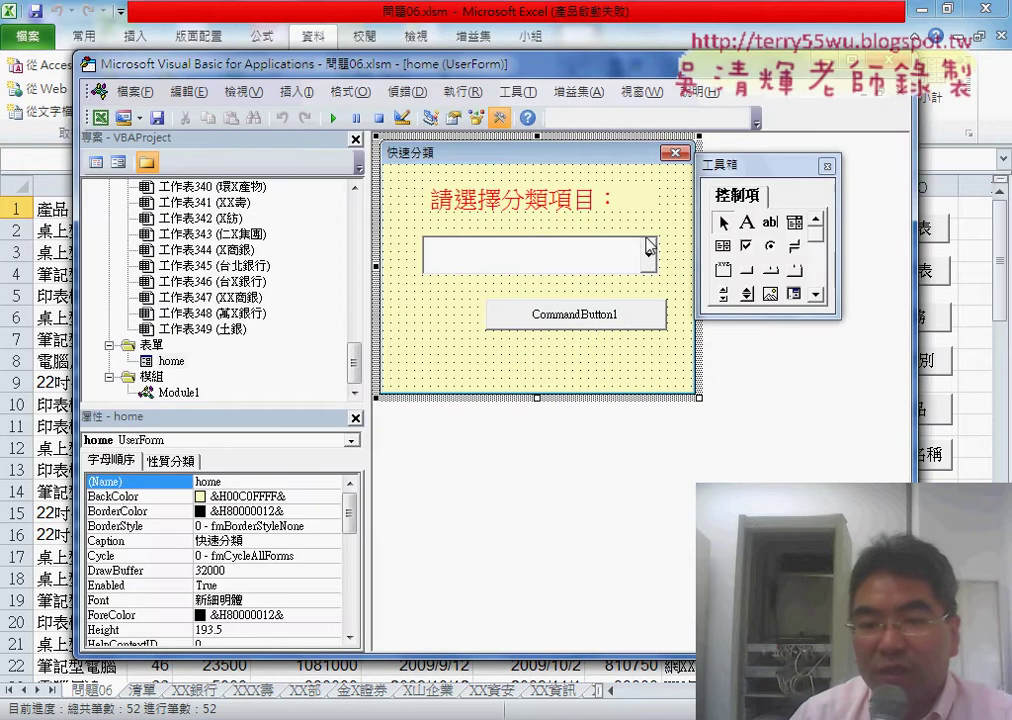
click(569, 331)
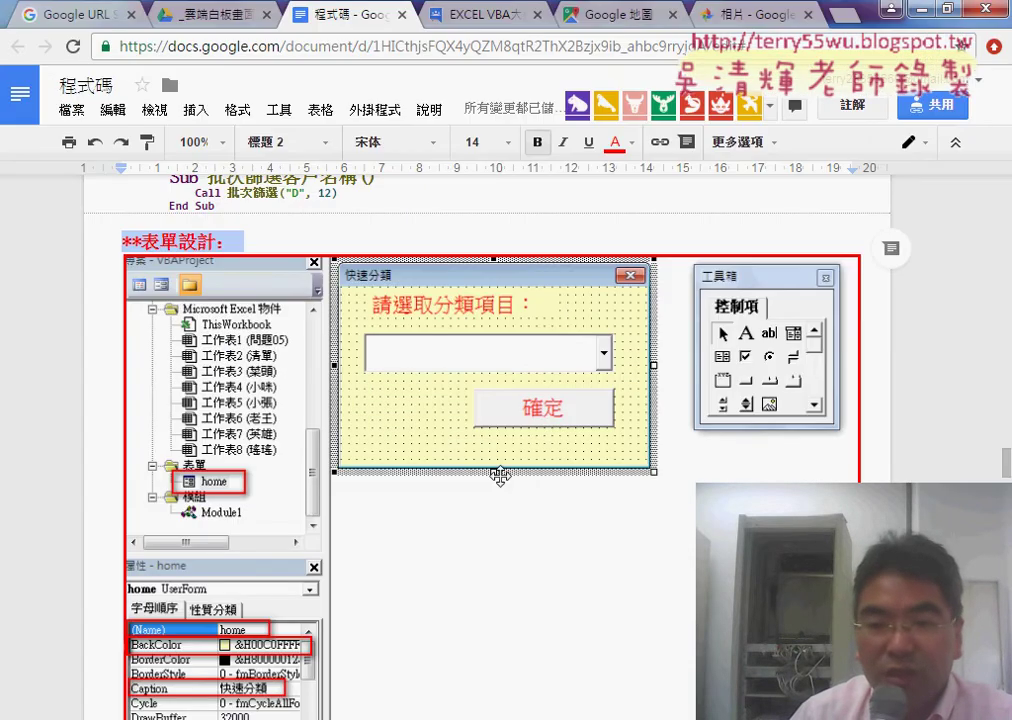
click(921, 10)
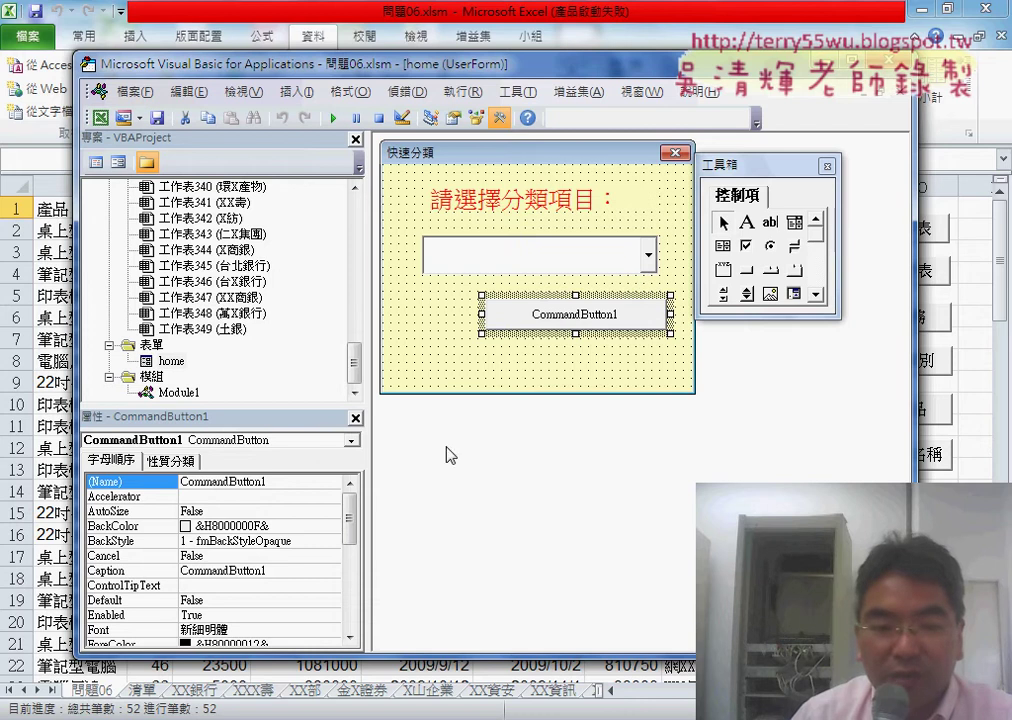
Change the button caption to 確定 and narrow the button slightly.
click(127, 571)
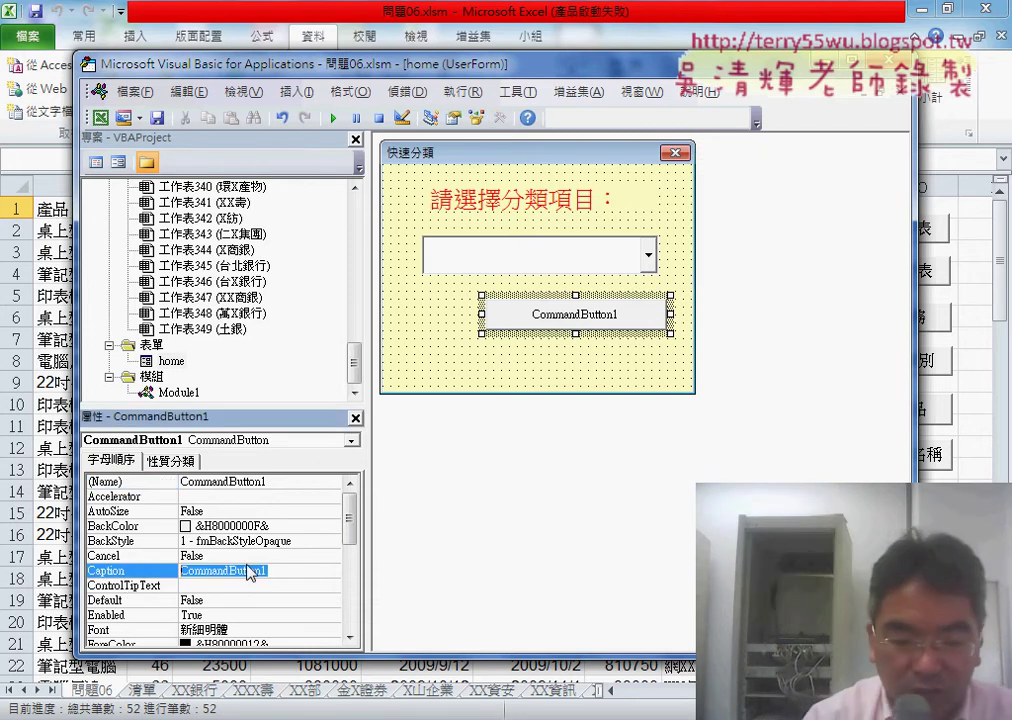
text(創)
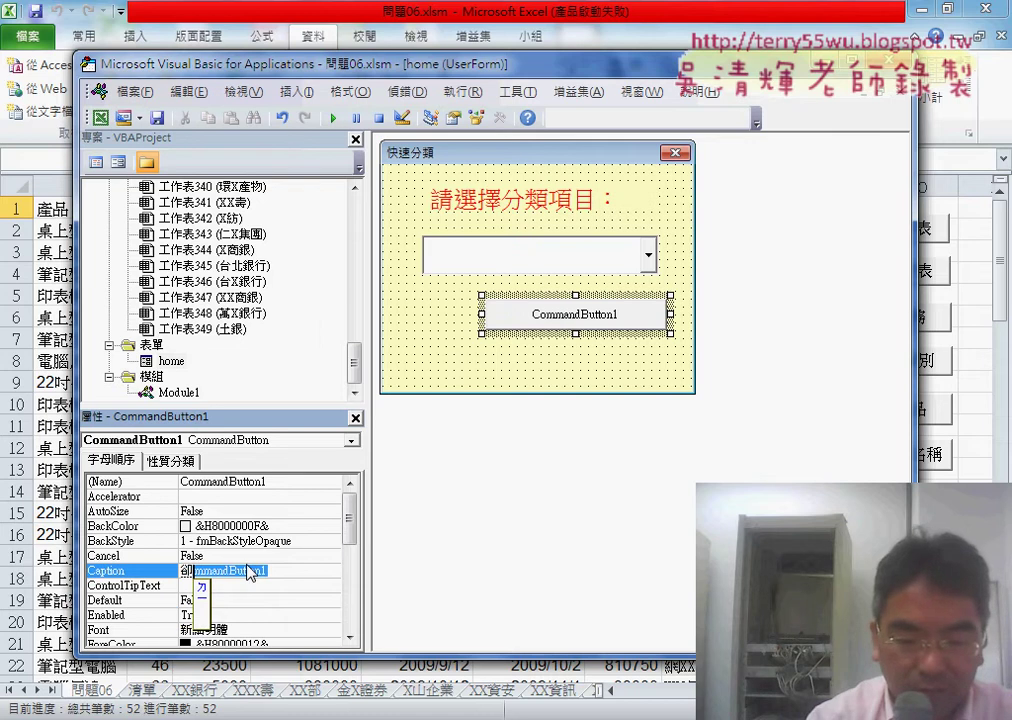
text(確定)
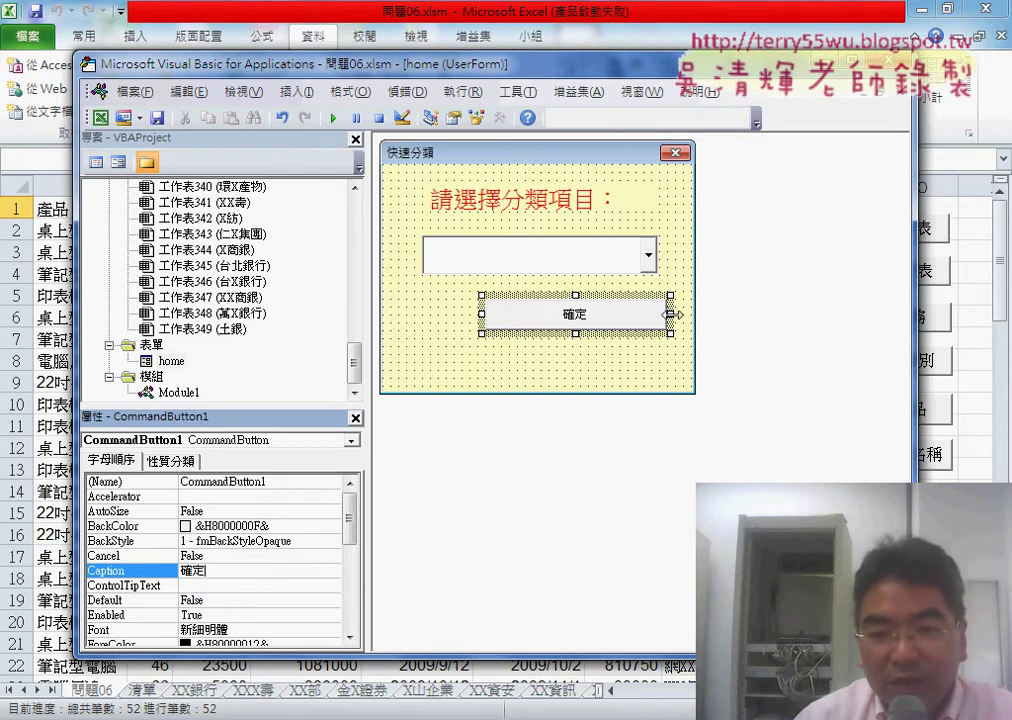
drag(673, 314, 655, 314)
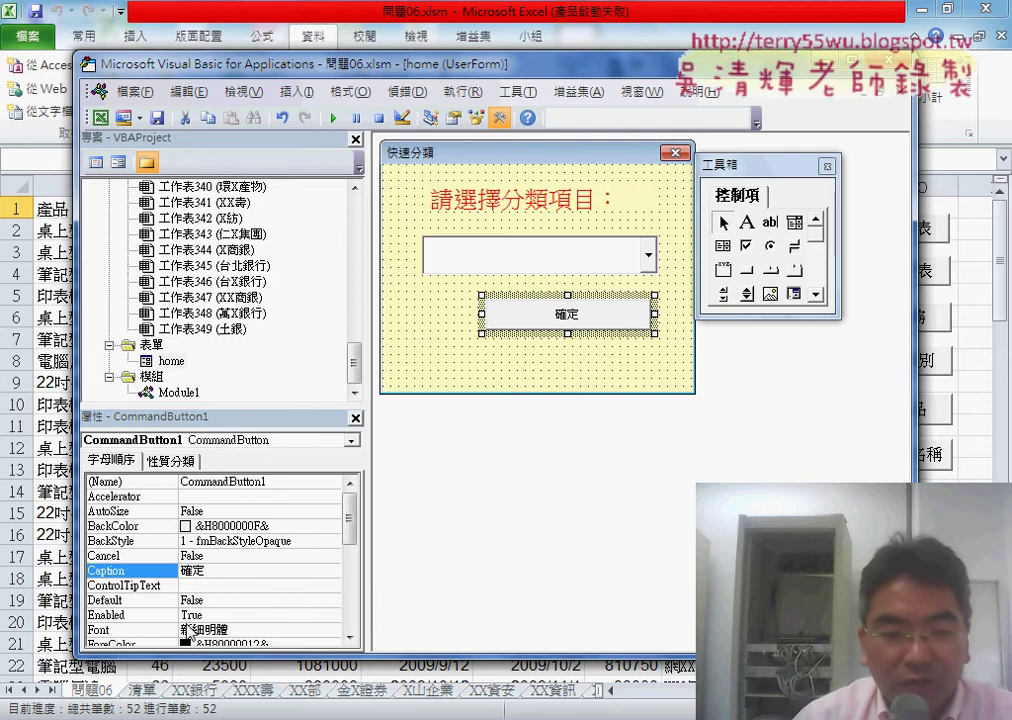
Set the 確定 caption font to size 16 after first trying 18.
click(262, 631)
click(331, 631)
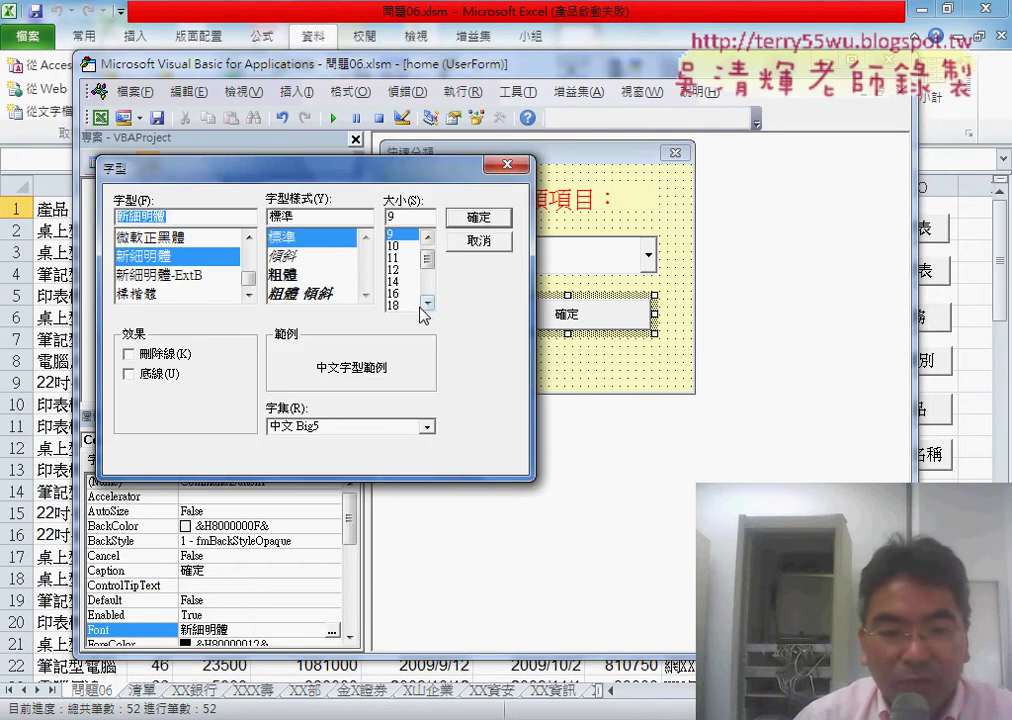
click(420, 305)
click(479, 221)
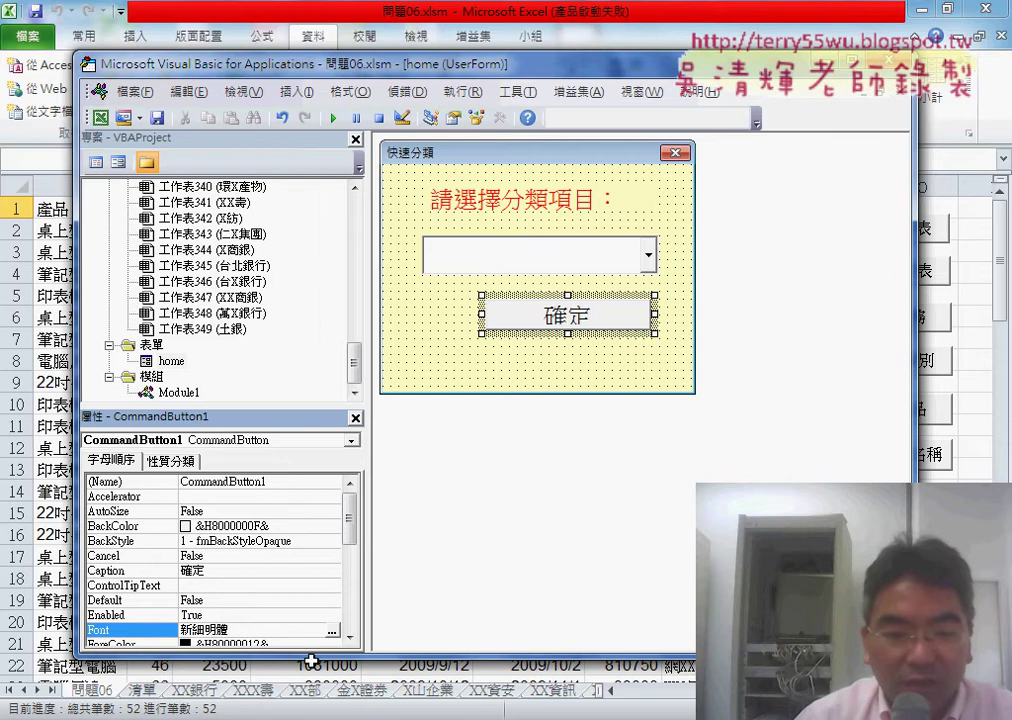
click(331, 631)
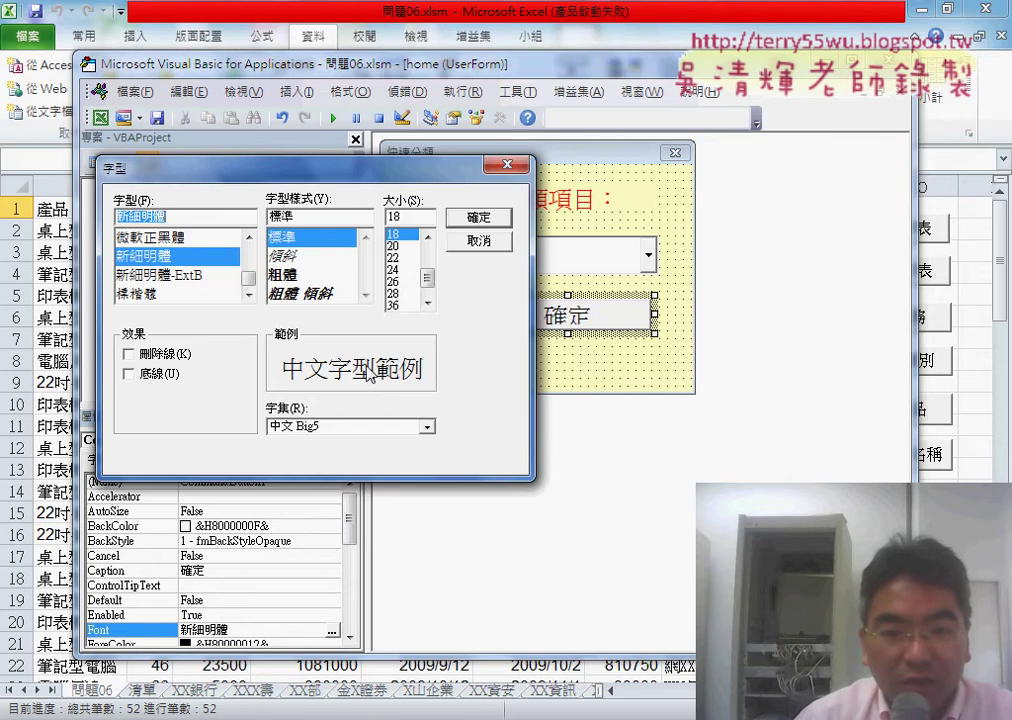
click(428, 239)
click(393, 234)
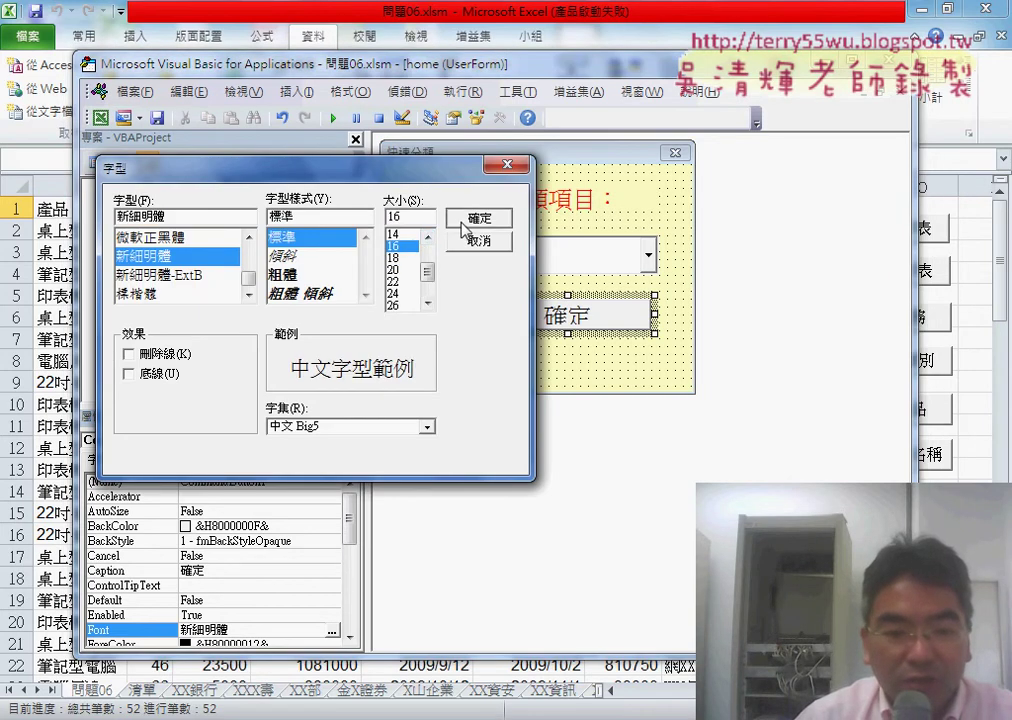
click(479, 217)
click(137, 650)
Make the 確定 caption text red, ForeColor &H000000FF&, from the palette.
click(296, 616)
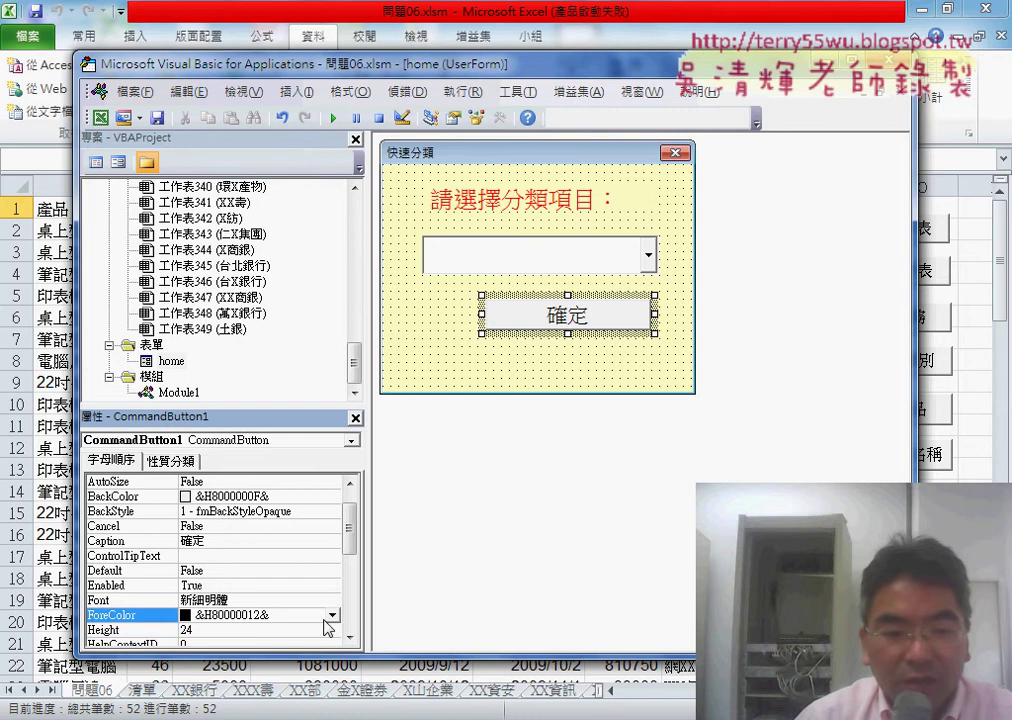
click(331, 615)
click(203, 453)
click(200, 505)
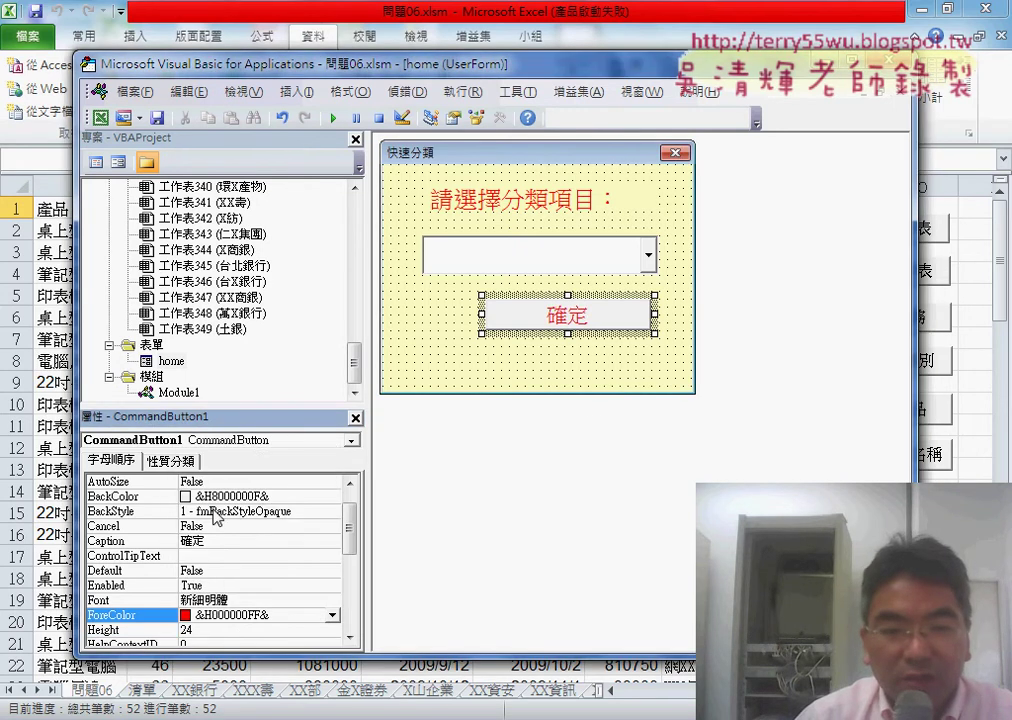
click(583, 371)
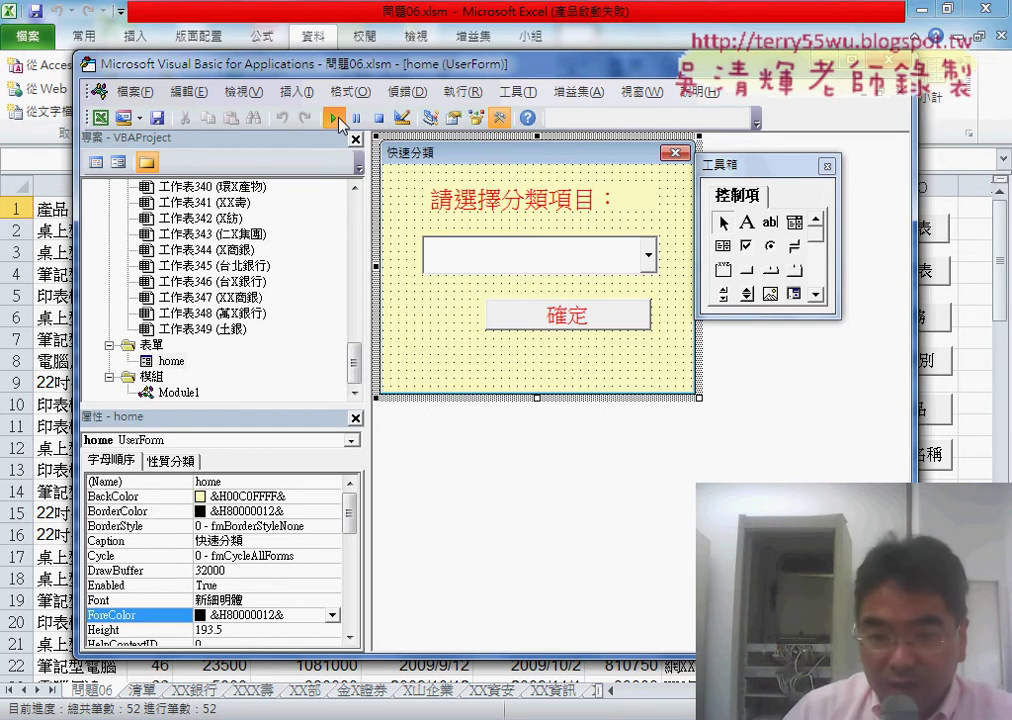
Test-run and close the form, then open the Module1 code.
click(333, 117)
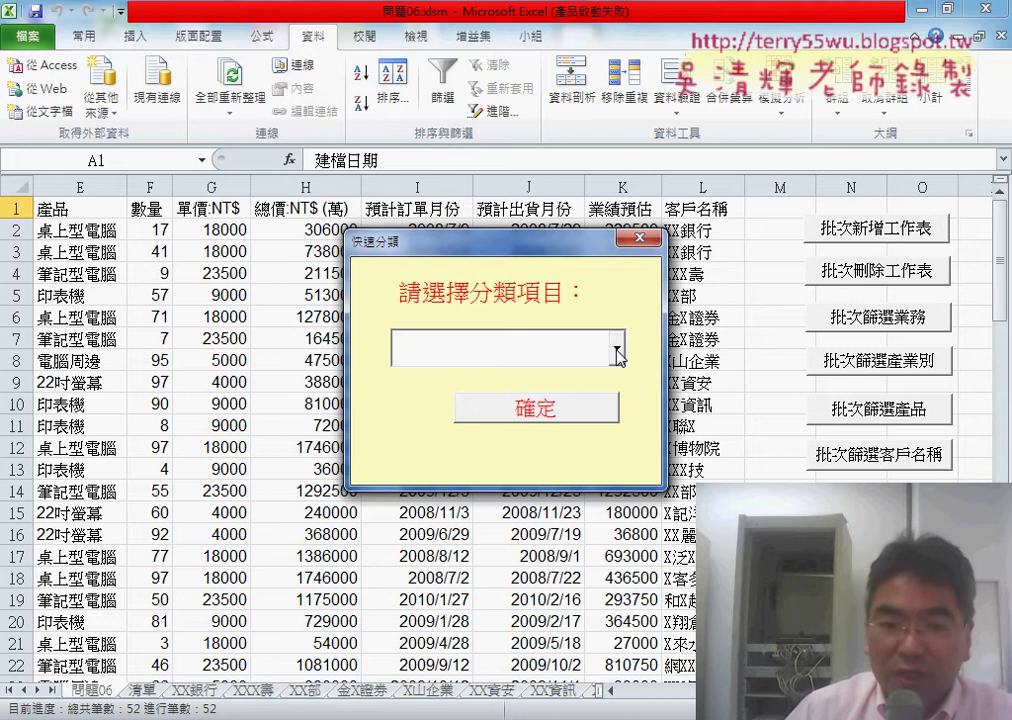
click(636, 238)
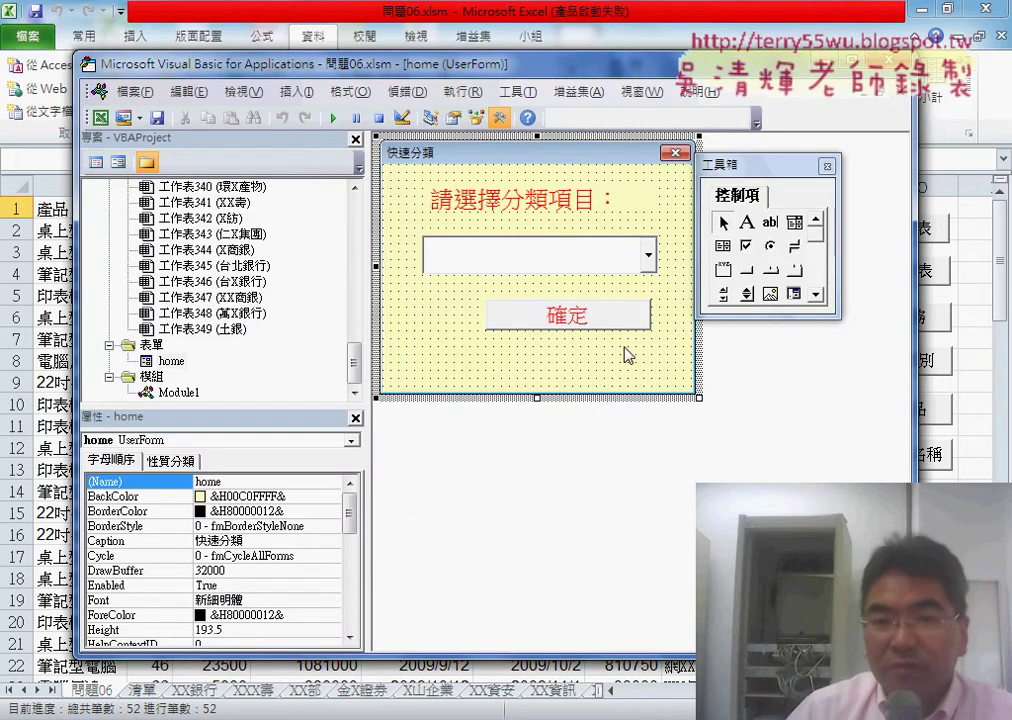
click(171, 361)
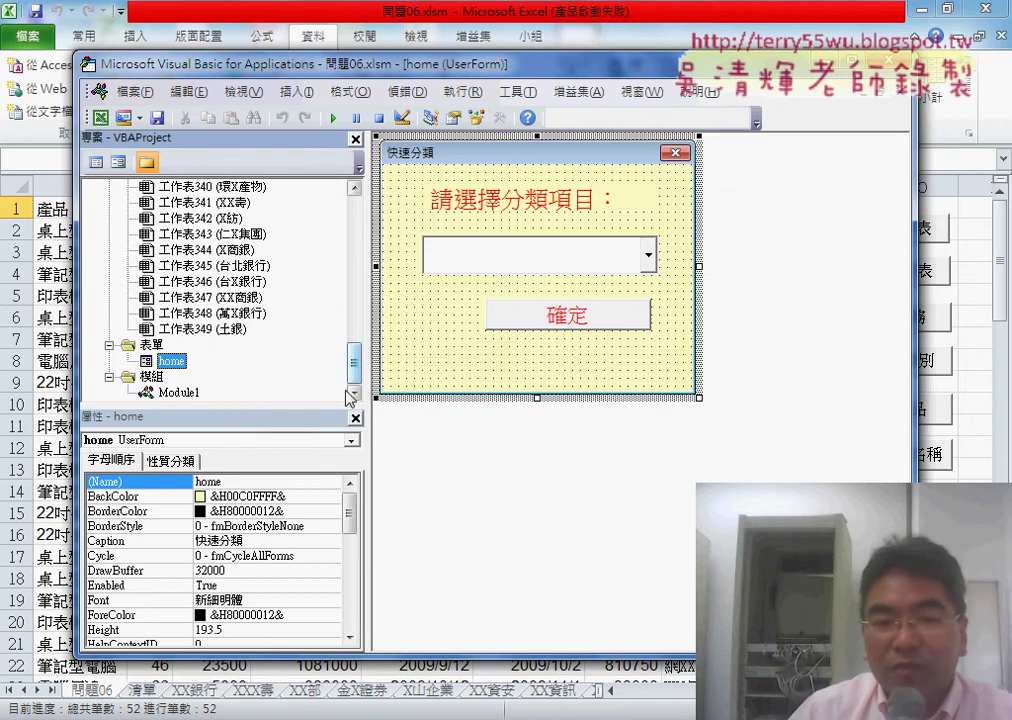
click(175, 393)
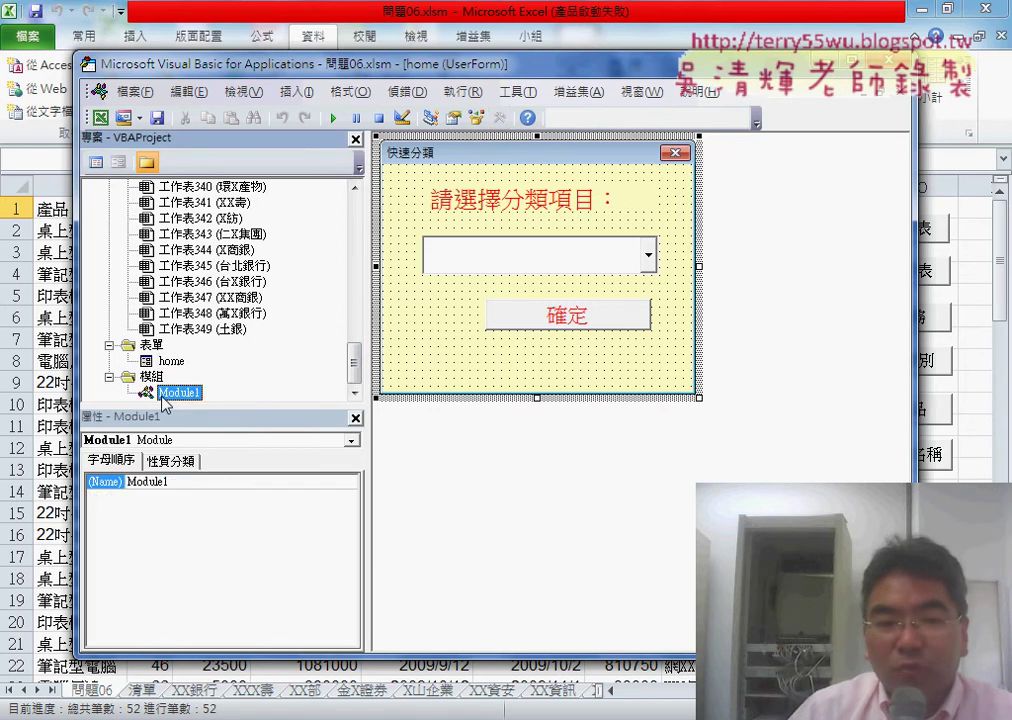
double_click(180, 394)
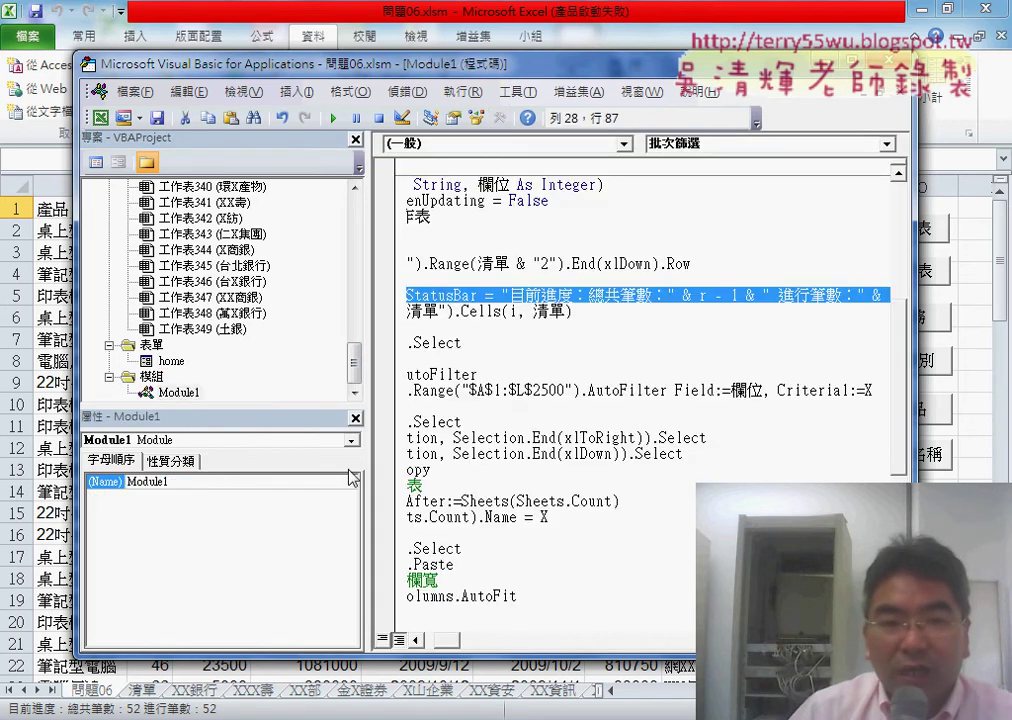
Add Public Sub 啟動表單 containing home.Show to Module1, then return to Excel.
click(296, 91)
click(310, 110)
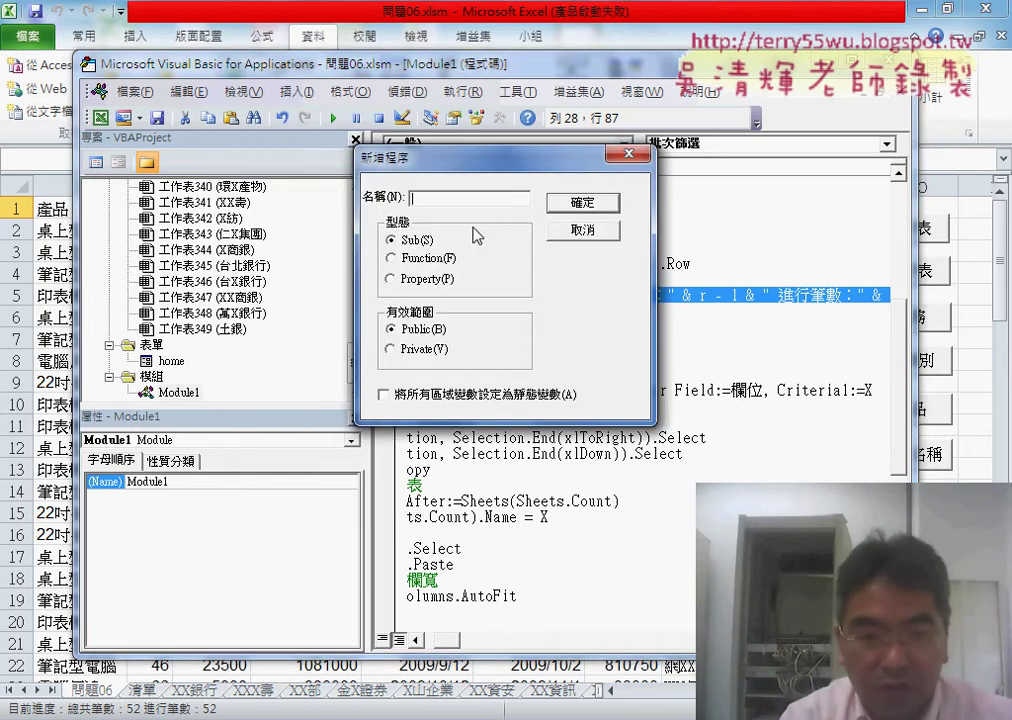
text(起)
text(動)
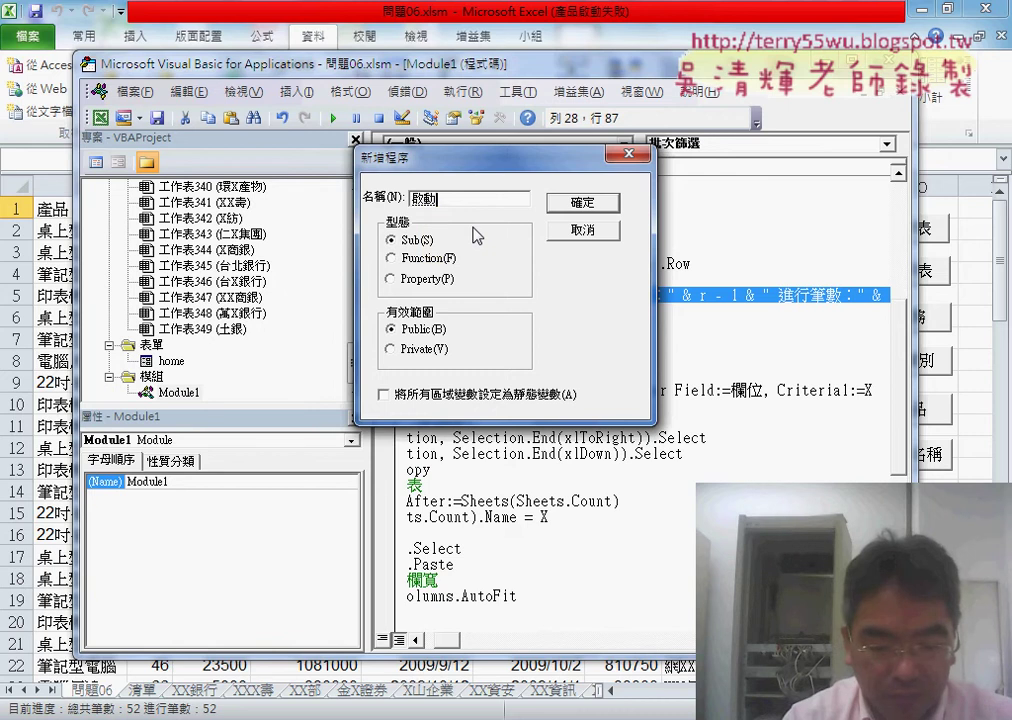
text(表單)
key(Return)
text(ho)
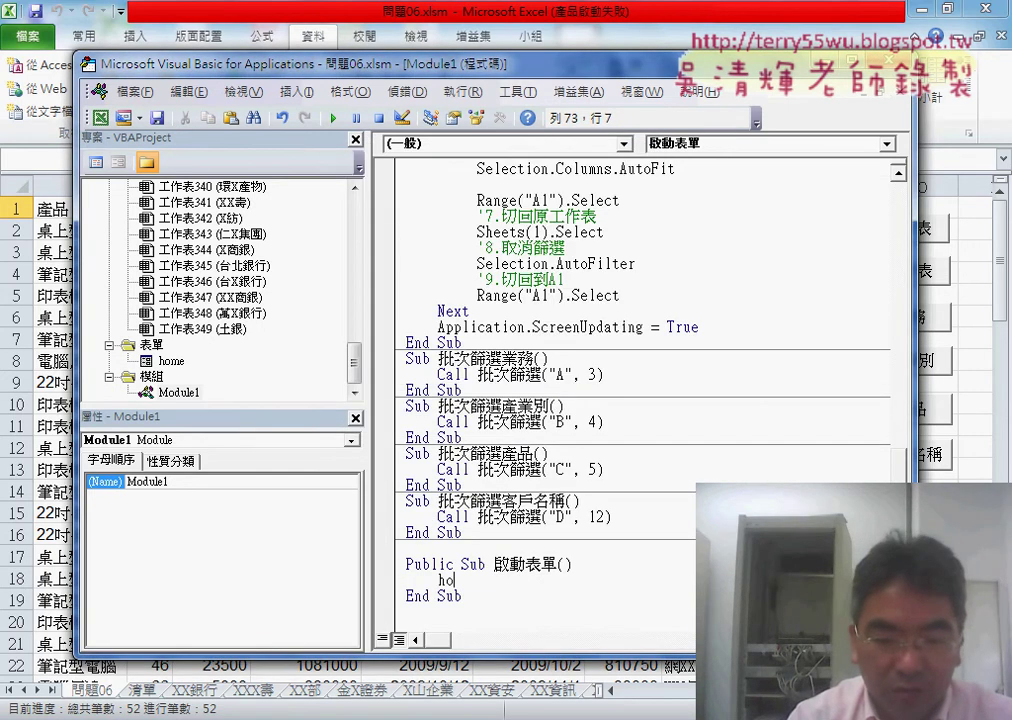
text(me.sh)
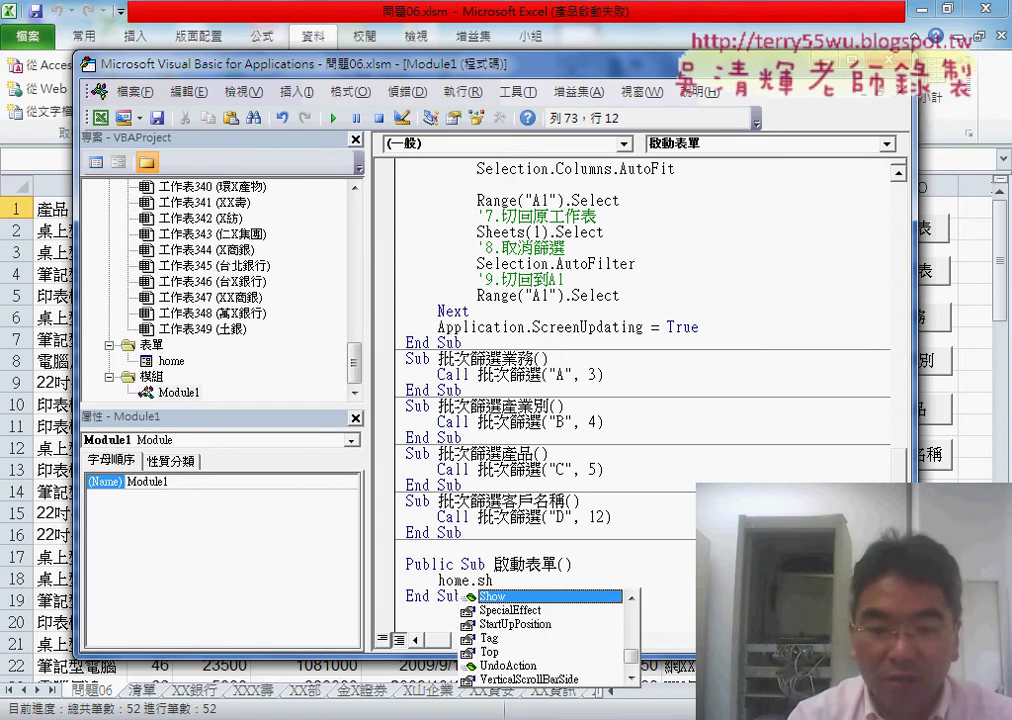
key(Tab)
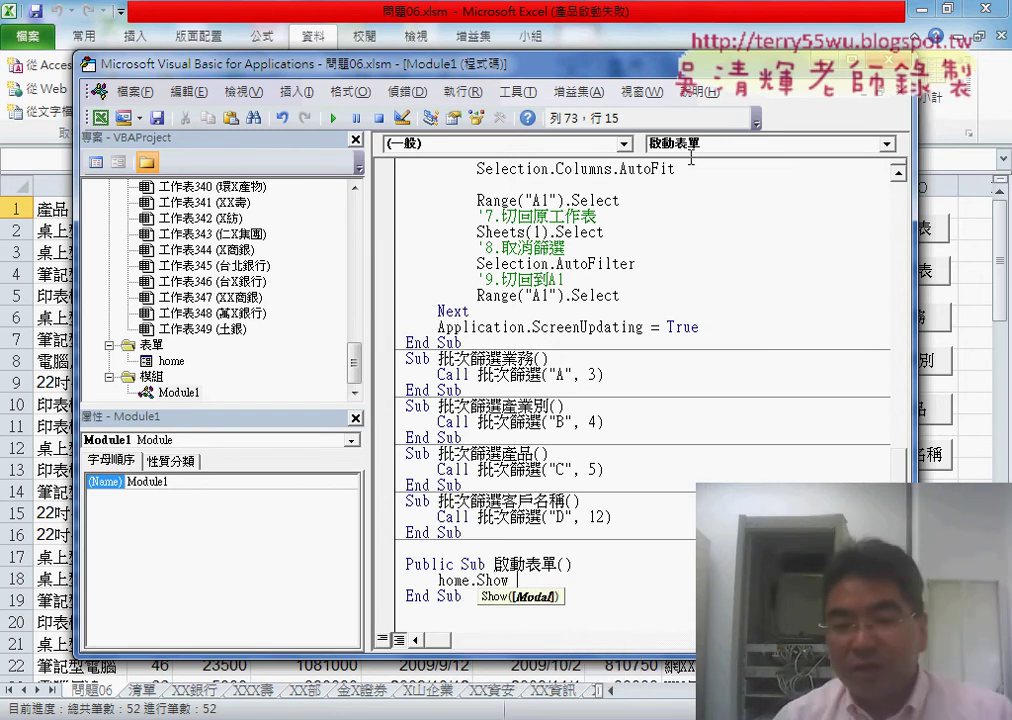
click(617, 513)
click(514, 580)
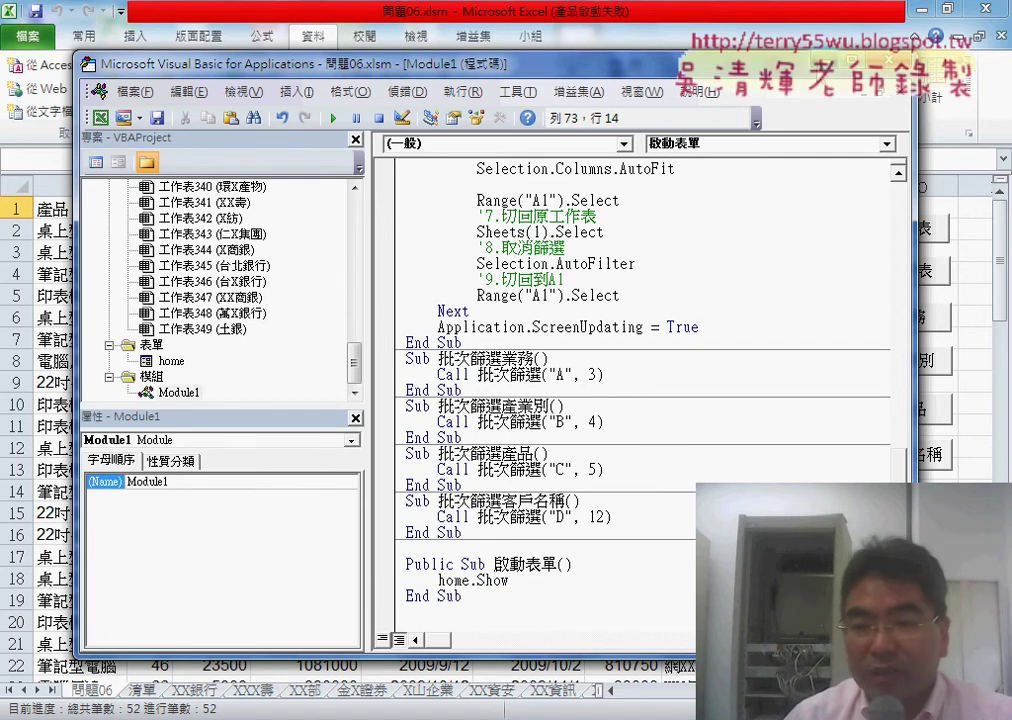
key(alt+F11)
right_click(877, 453)
Paste a copy of the macro button beneath the existing buttons.
key(Escape)
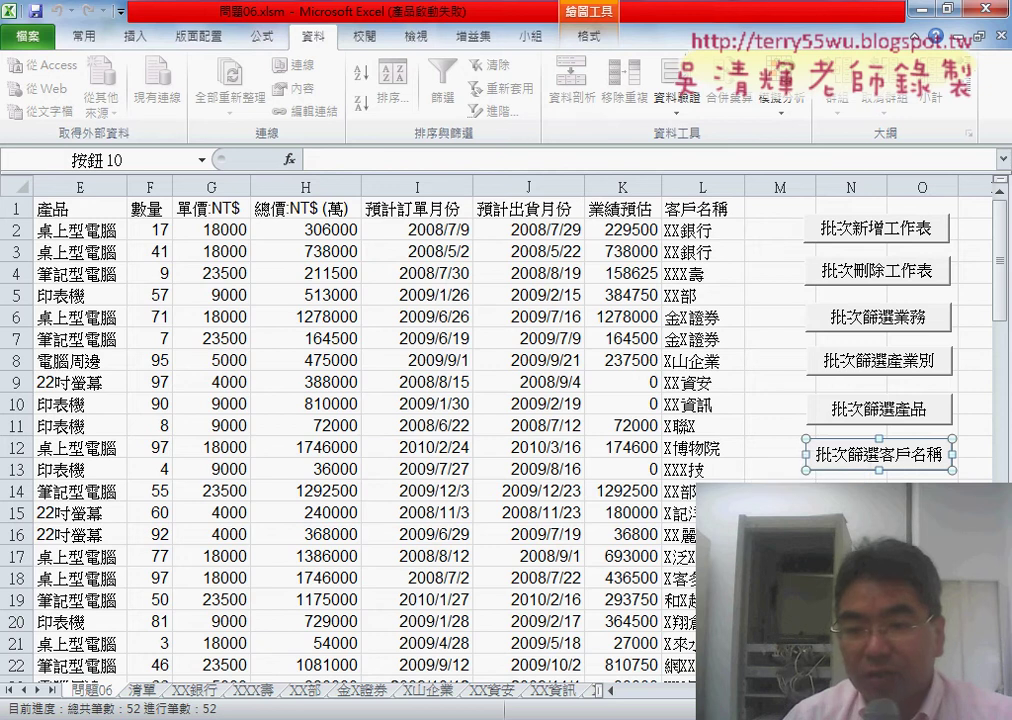
click(780, 491)
right_click(790, 491)
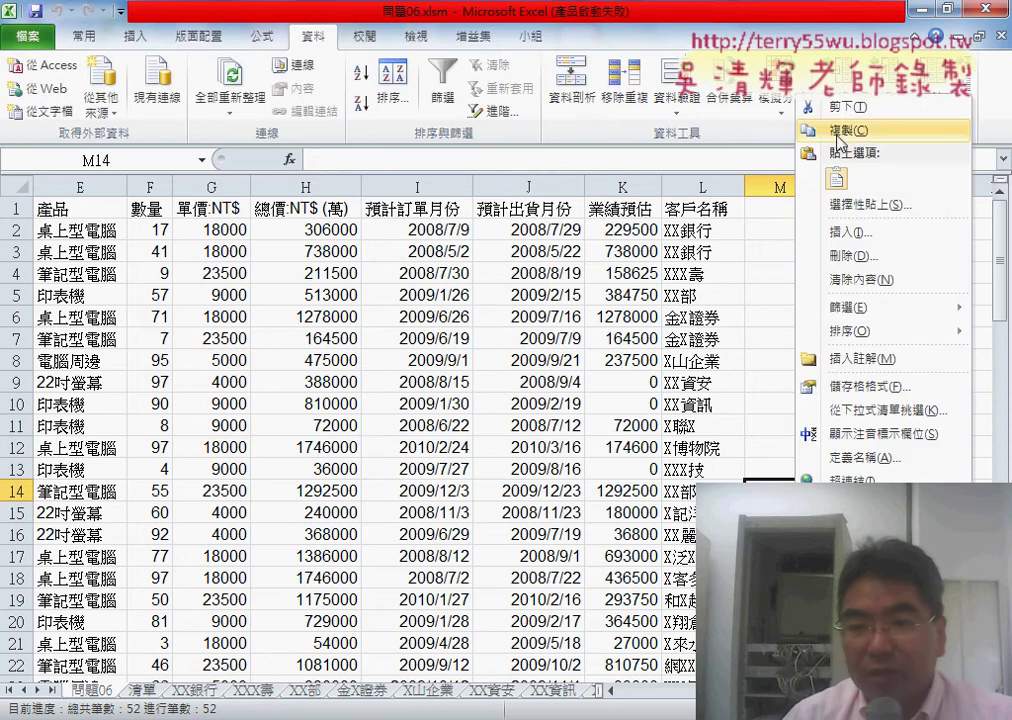
click(836, 178)
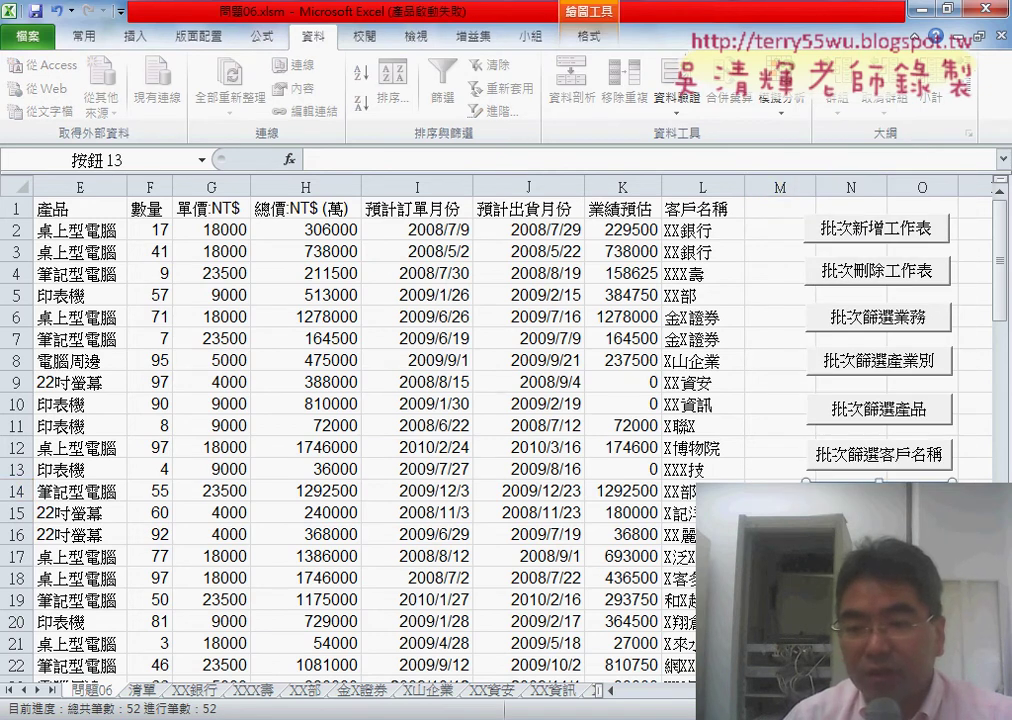
Assign the 啟動表單 macro to the pasted button and launch the form from it.
right_click(878, 490)
click(540, 520)
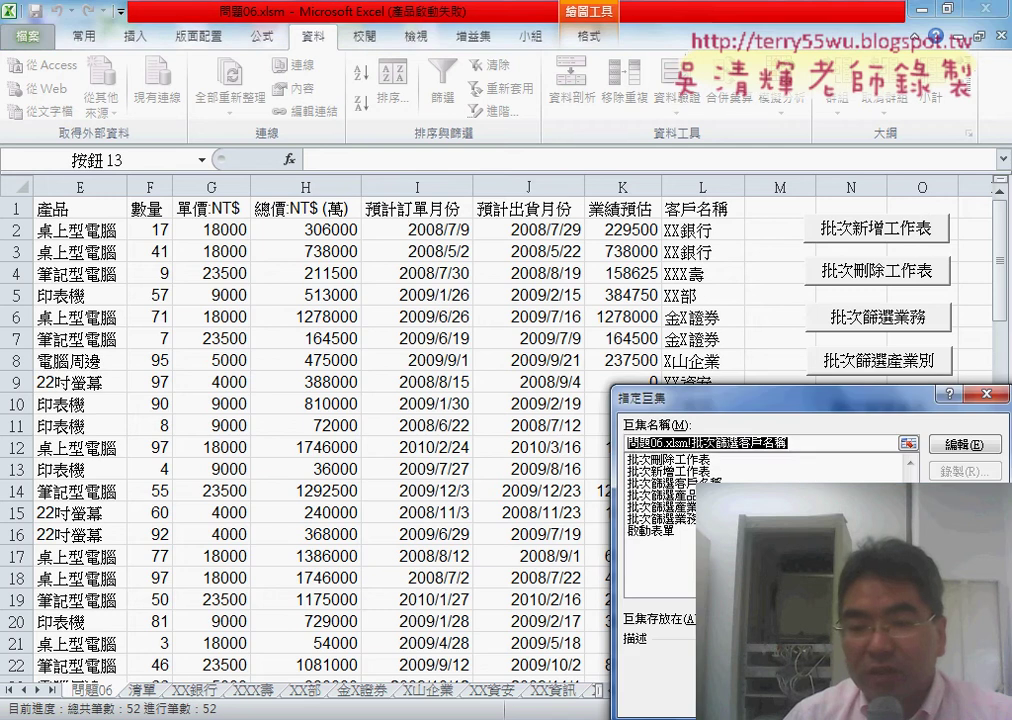
click(652, 533)
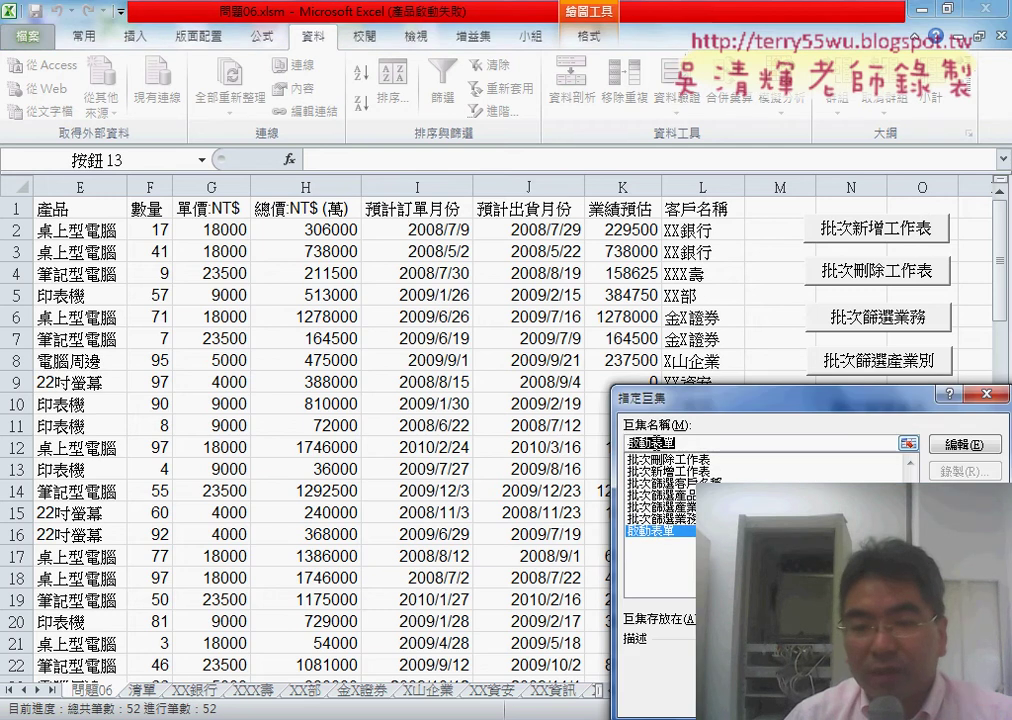
right_click(645, 443)
key(Escape)
key(Return)
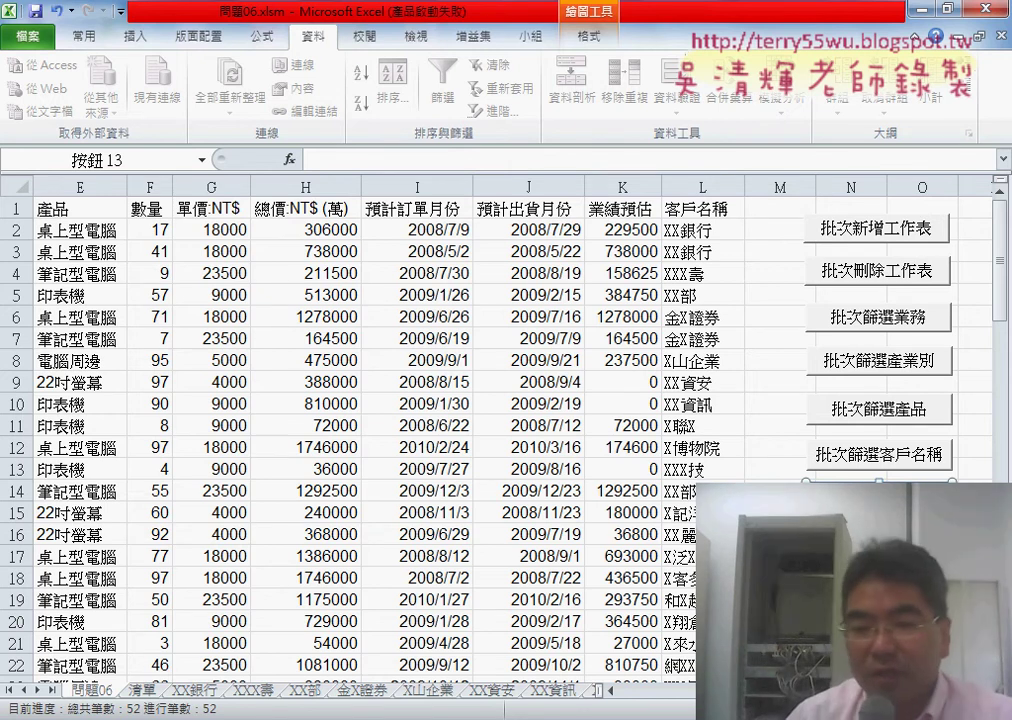
click(878, 530)
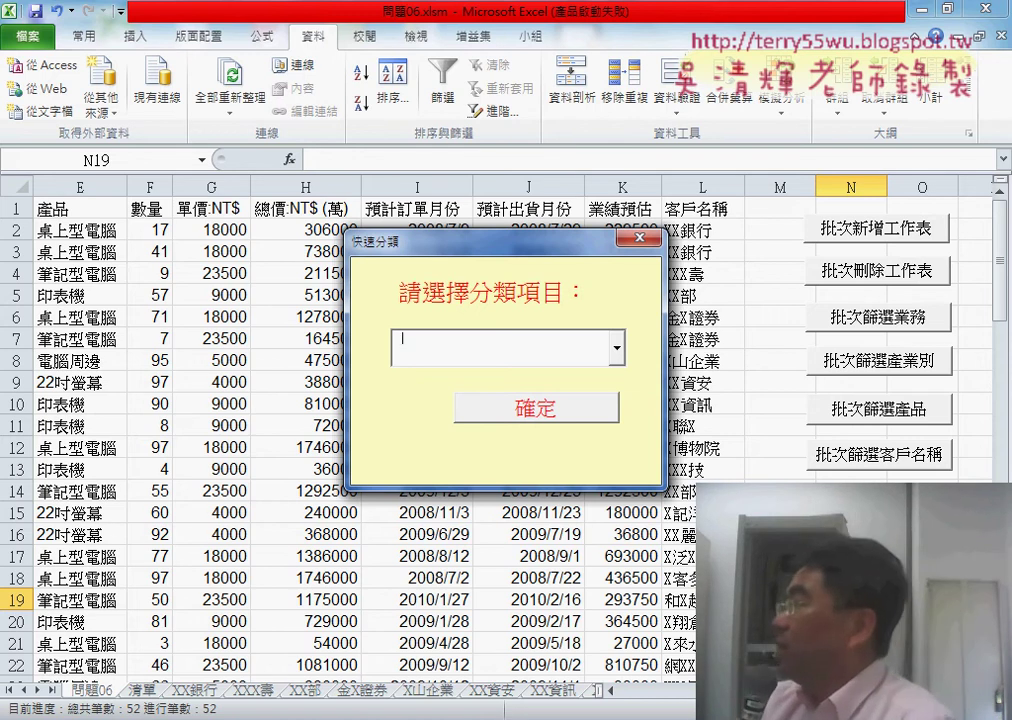
Open the empty category dropdown, then annotate the prompt, dropdown and 客戶名稱 button in red.
click(617, 347)
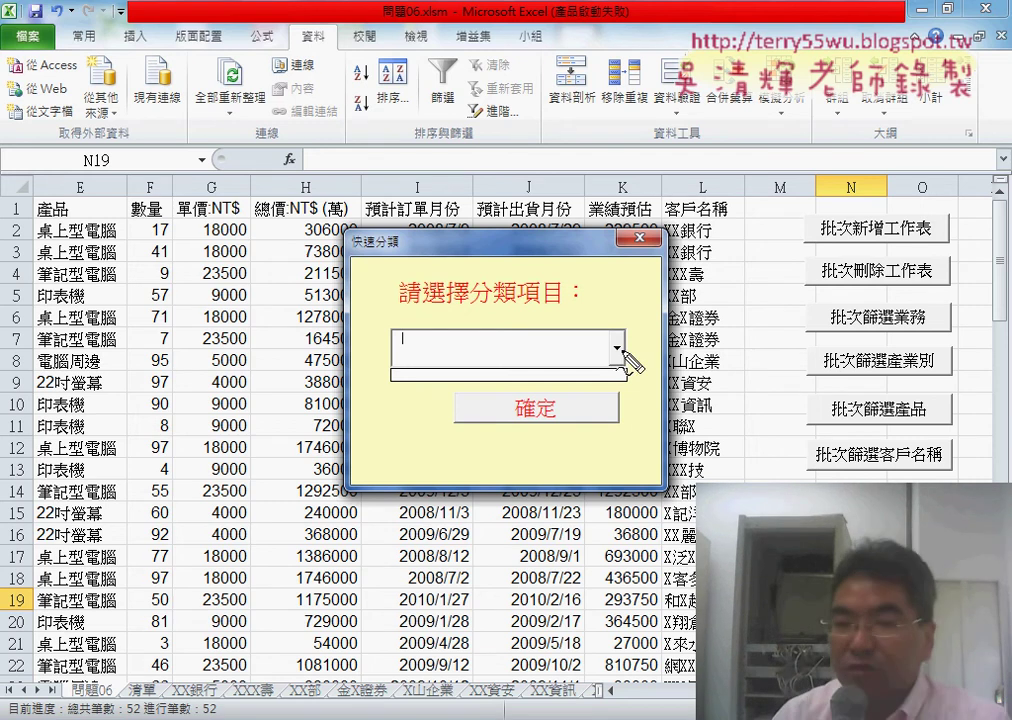
drag(375, 308, 643, 390)
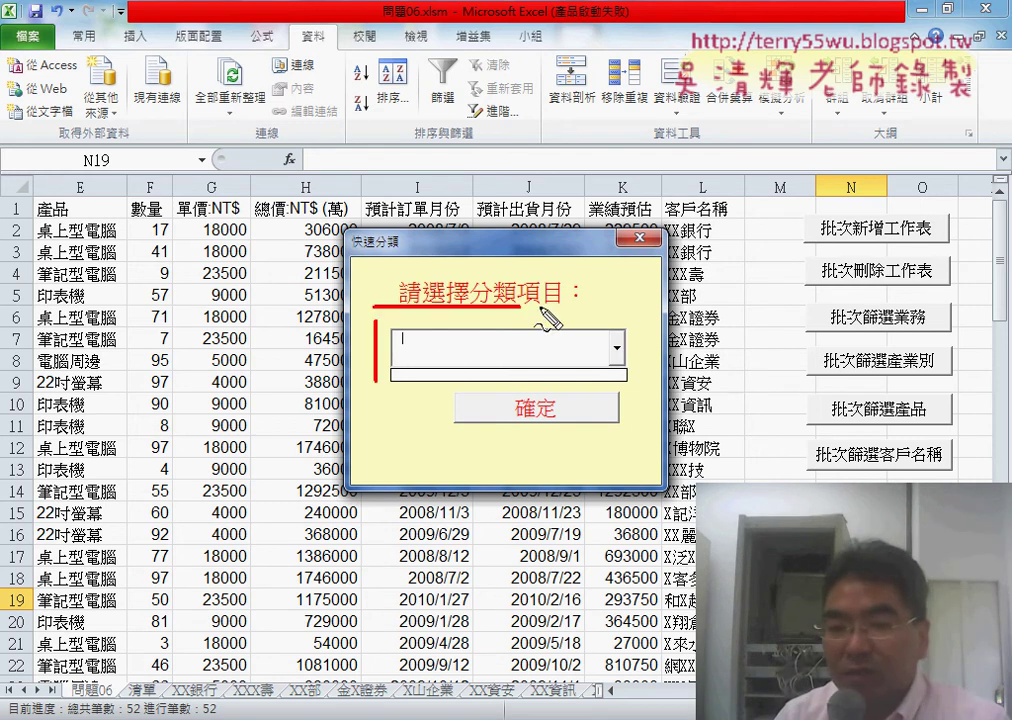
drag(401, 381, 600, 378)
mouse_move(676, 340)
mouse_down()
mouse_move(678, 368)
mouse_move(756, 363)
mouse_up()
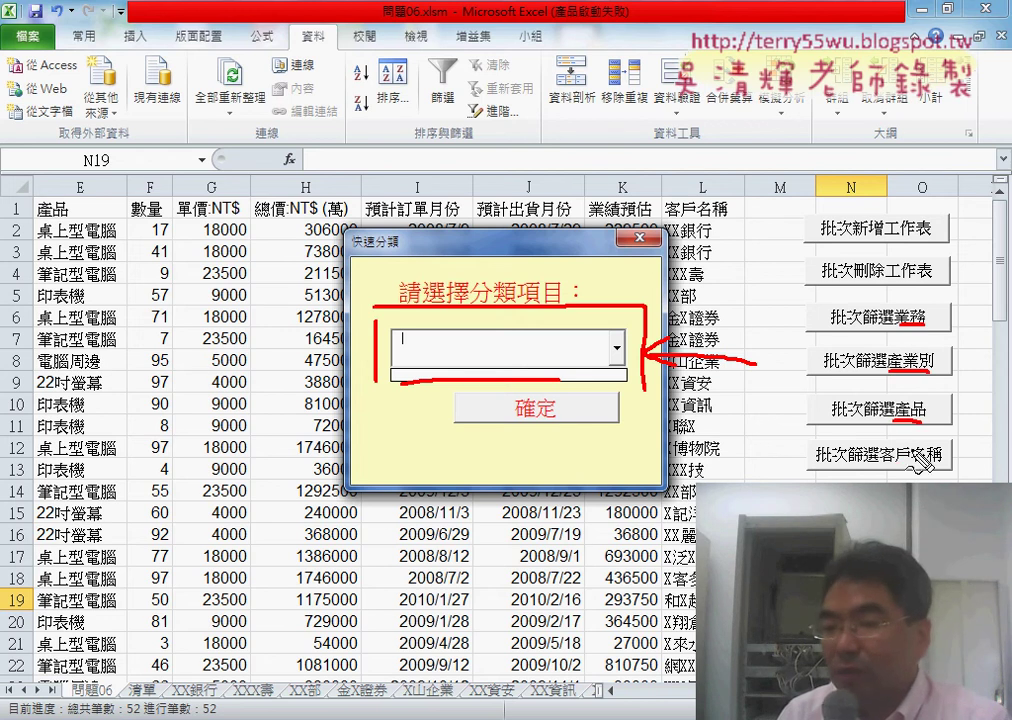
drag(888, 462, 941, 463)
drag(920, 320, 525, 325)
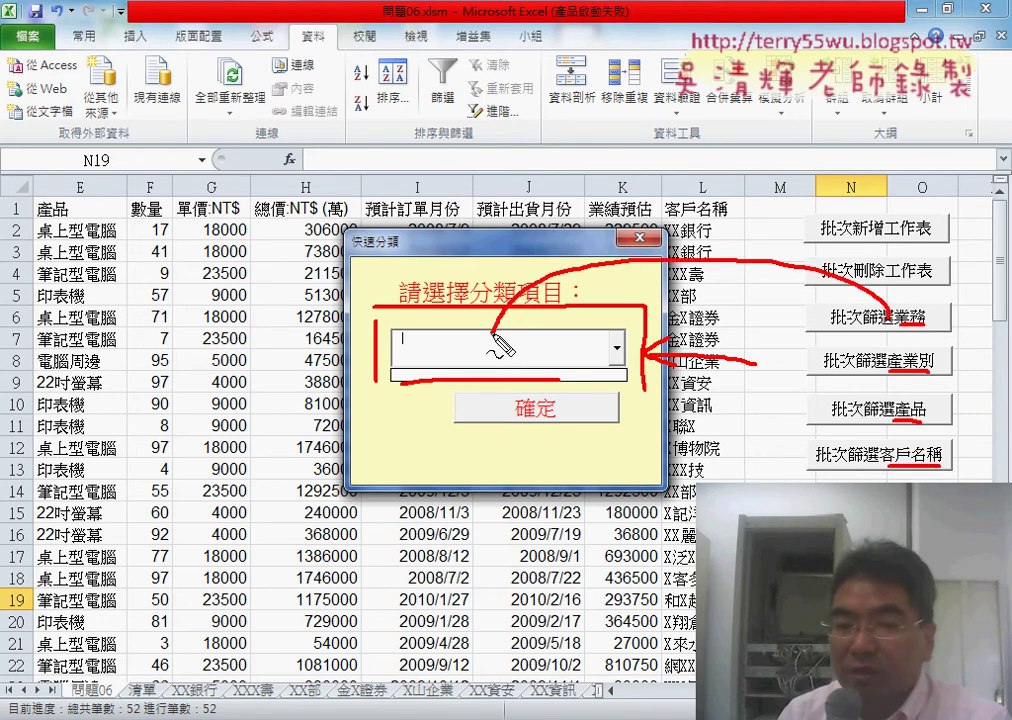